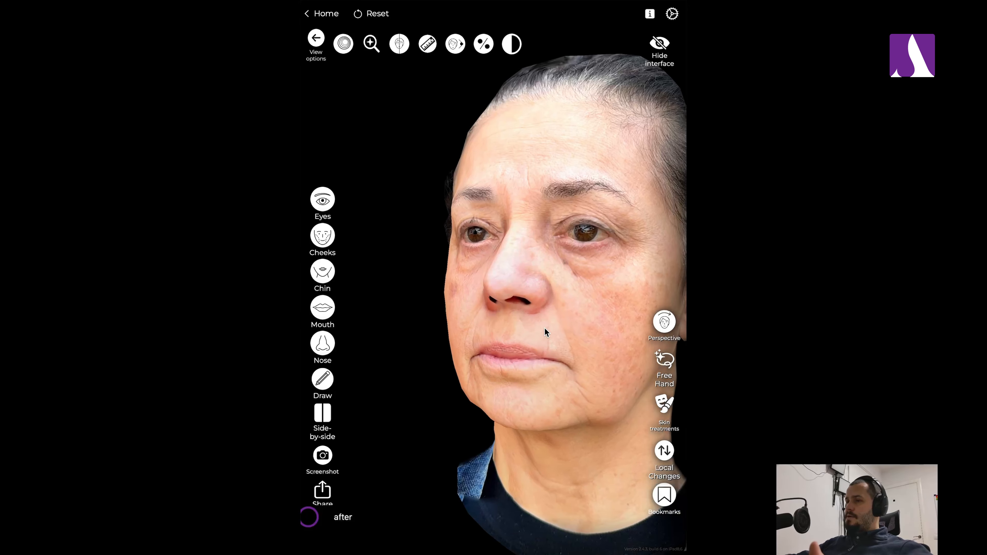
{"action": "left_click_drag", "start_coordinate": [528, 358], "coordinate": [593, 365]}
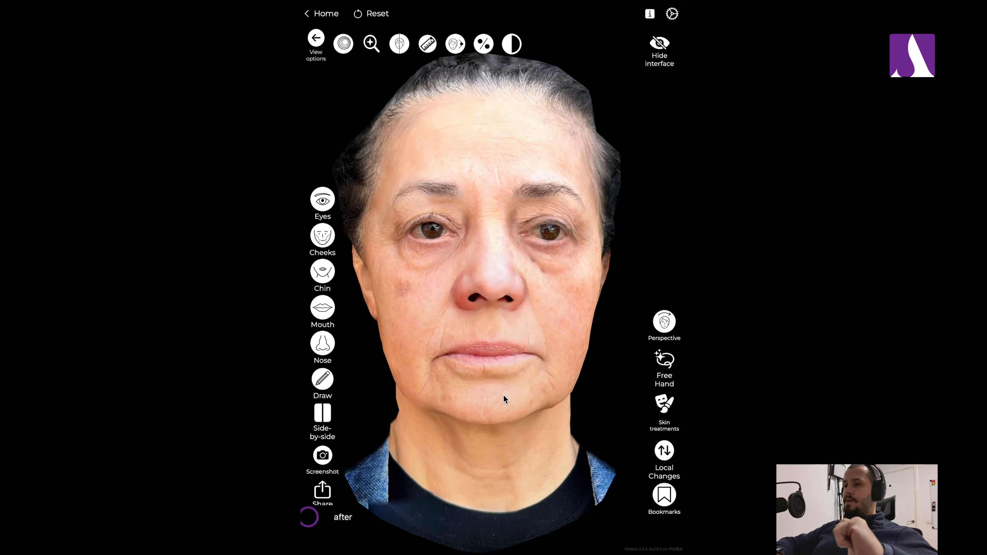
{"action": "mouse_move", "coordinate": [503, 395]}
{"action": "left_mouse_down"}
{"action": "mouse_move", "coordinate": [496, 253]}
{"action": "mouse_move", "coordinate": [504, 398]}
{"action": "mouse_move", "coordinate": [502, 376]}
{"action": "left_mouse_up"}
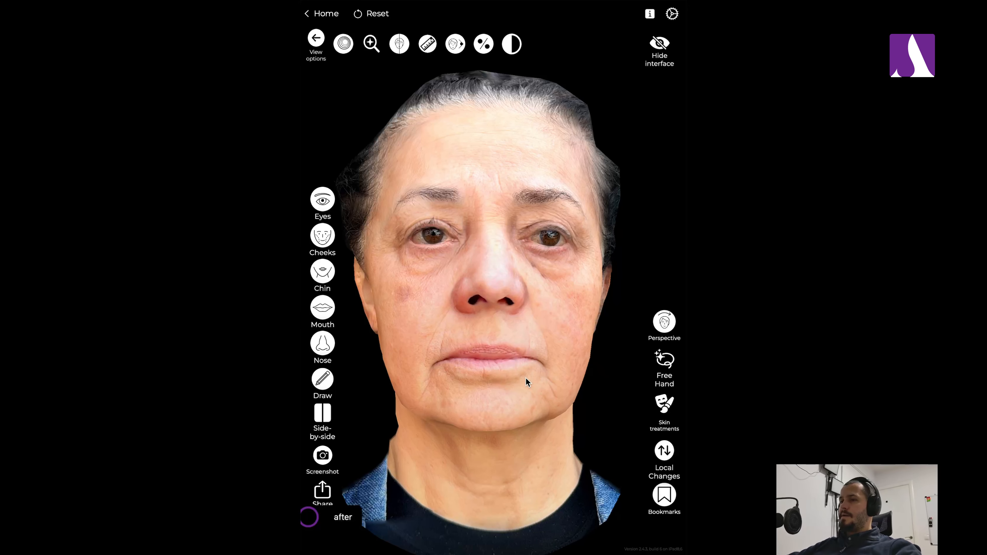
{"action": "left_click_drag", "start_coordinate": [526, 378], "coordinate": [513, 406]}
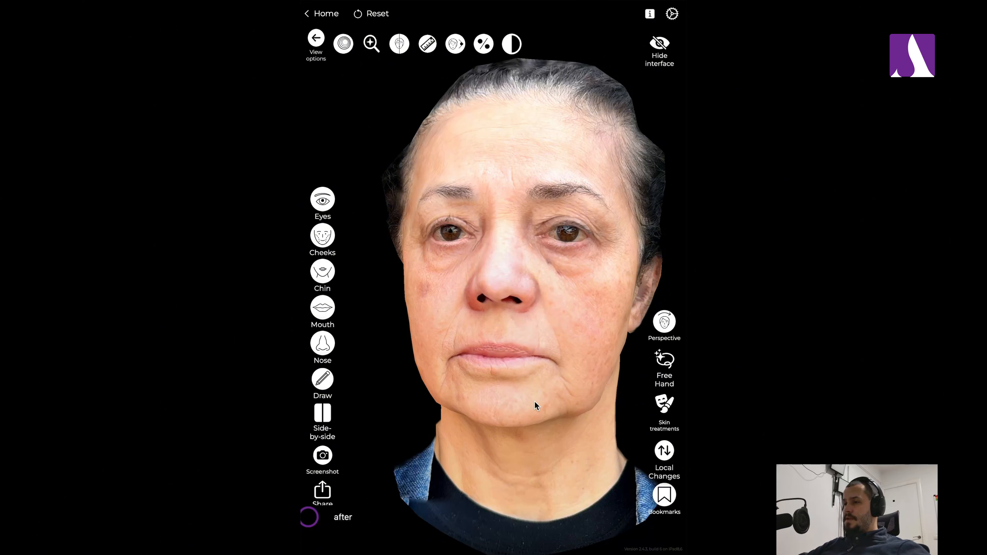
{"action": "left_click_drag", "start_coordinate": [577, 385], "coordinate": [560, 374]}
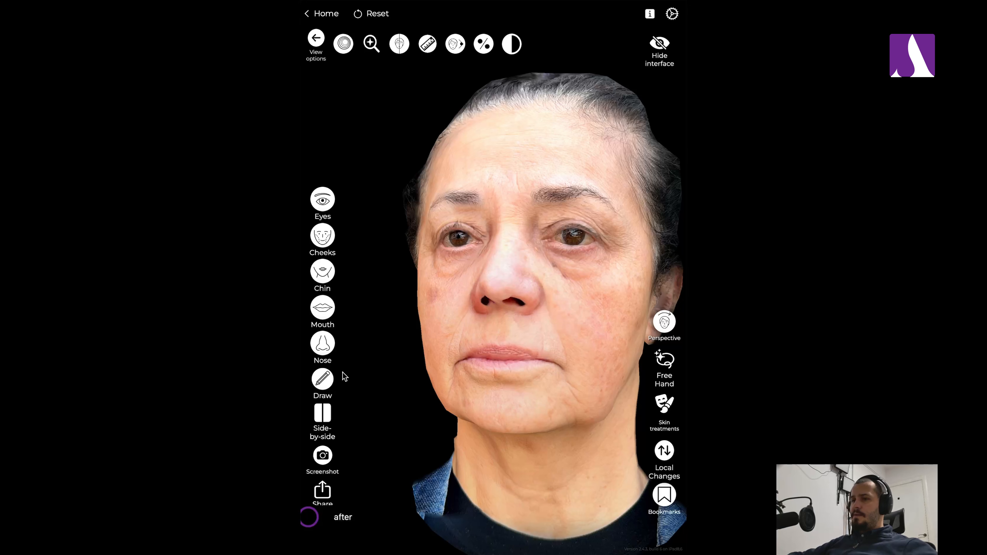
- Apply the Cheeks tool's backward fat stretch to the face, browse its remaining adjustments, and close the tool
{"action": "left_click", "coordinate": [319, 239]}
{"action": "left_click", "coordinate": [469, 388]}
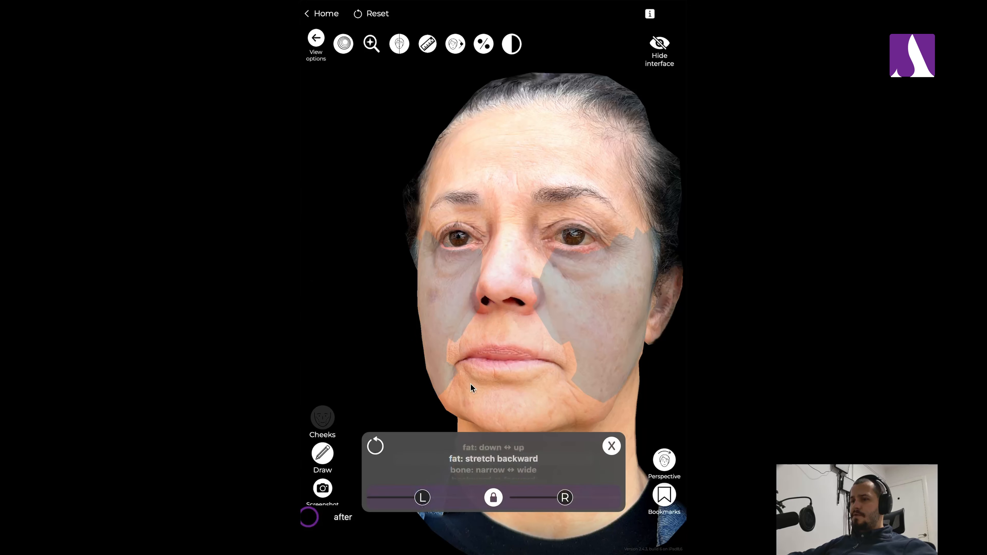
{"action": "mouse_move", "coordinate": [424, 498]}
{"action": "left_mouse_down"}
{"action": "mouse_move", "coordinate": [387, 494]}
{"action": "mouse_move", "coordinate": [452, 497]}
{"action": "mouse_move", "coordinate": [404, 499]}
{"action": "mouse_move", "coordinate": [422, 497]}
{"action": "left_mouse_up"}
{"action": "left_click", "coordinate": [520, 448]}
{"action": "scroll", "coordinate": [470, 481], "scroll_direction": "down", "scroll_amount": 4}
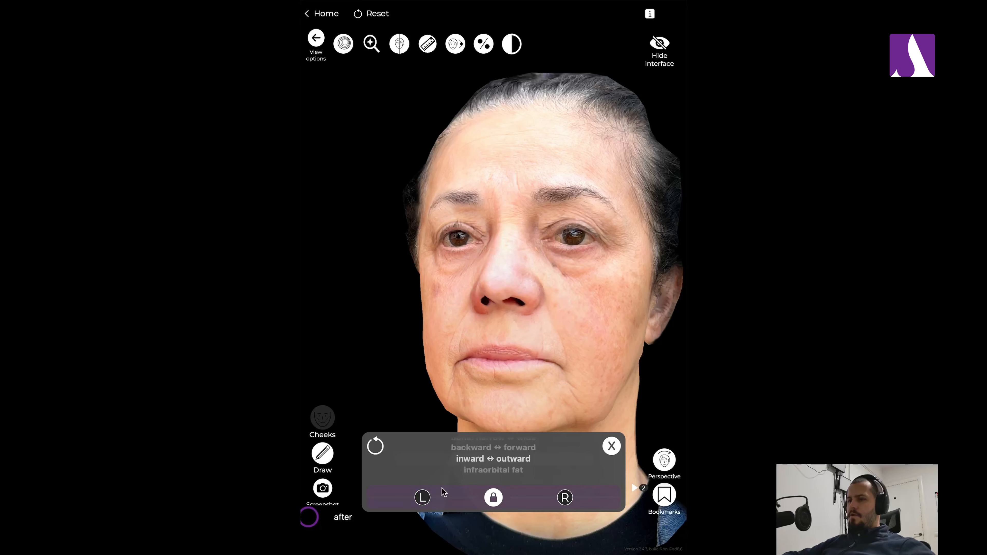
{"action": "left_click", "coordinate": [615, 449]}
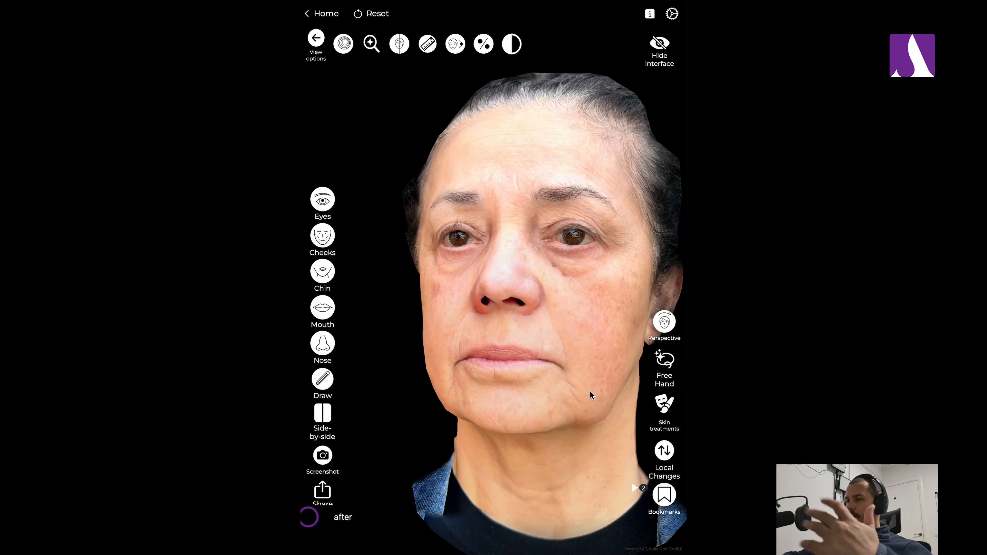
- Pull the skin of the model's left cheek upward from the jawline using the Free Hand 3D brush
{"action": "left_click_drag", "start_coordinate": [590, 393], "coordinate": [578, 415]}
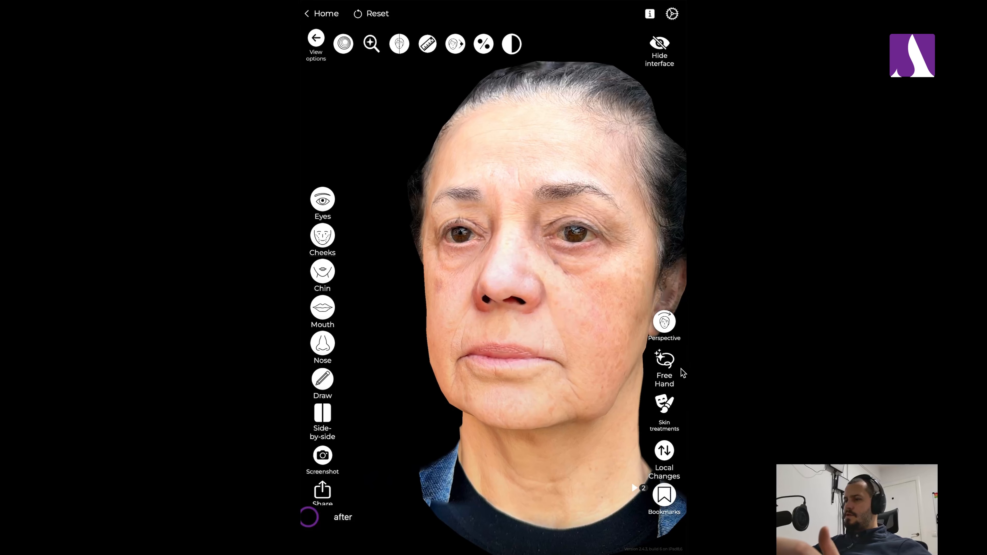
{"action": "left_click", "coordinate": [665, 361]}
{"action": "mouse_move", "coordinate": [493, 486]}
{"action": "left_mouse_down"}
{"action": "mouse_move", "coordinate": [436, 485]}
{"action": "mouse_move", "coordinate": [487, 485]}
{"action": "mouse_move", "coordinate": [432, 475]}
{"action": "left_mouse_up"}
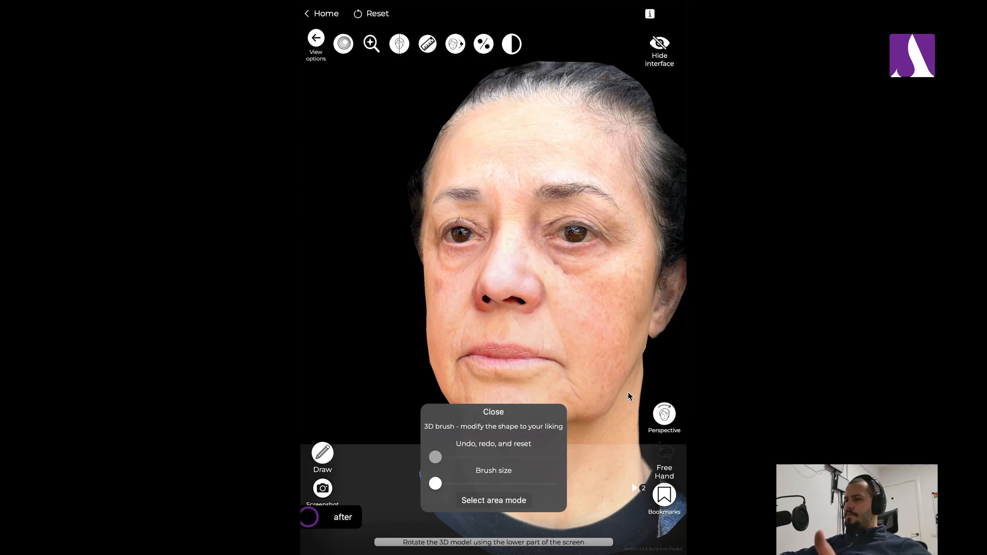
{"action": "left_click_drag", "start_coordinate": [629, 370], "coordinate": [626, 326]}
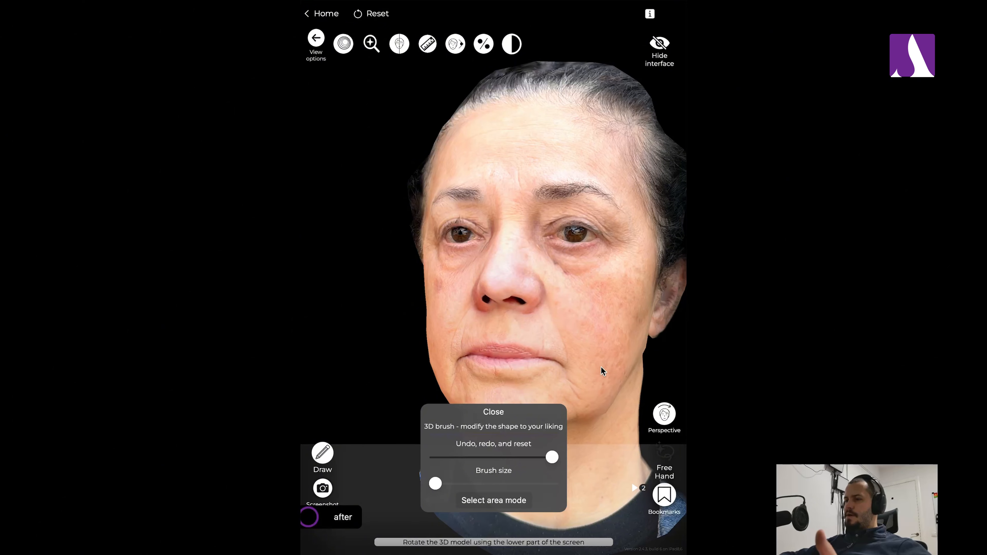
- Enlarge the 3D brush to about mid-range and move the Free Hand settings clear of the face
{"action": "left_click_drag", "start_coordinate": [608, 471], "coordinate": [563, 475]}
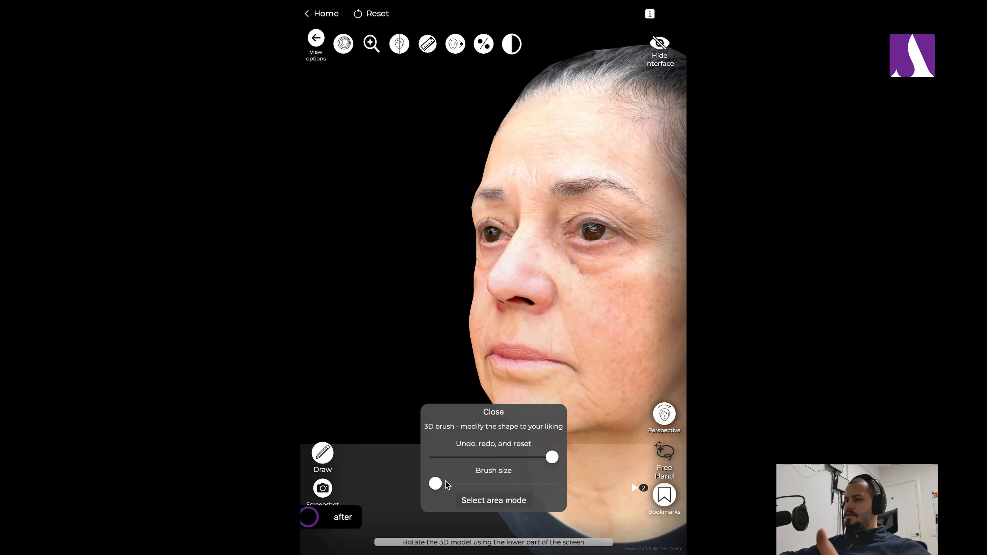
{"action": "left_click_drag", "start_coordinate": [443, 484], "coordinate": [498, 486]}
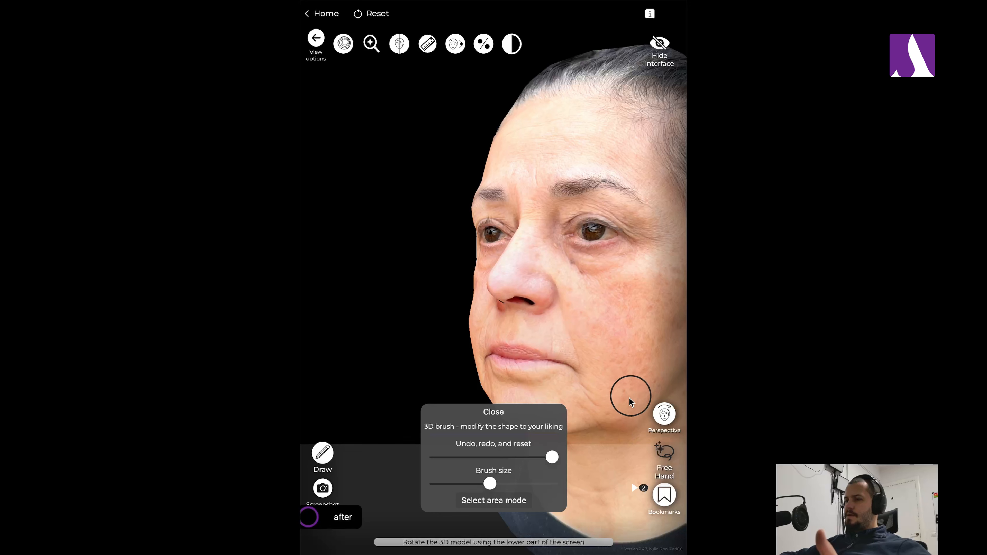
{"action": "mouse_move", "coordinate": [528, 412]}
{"action": "left_mouse_down"}
{"action": "mouse_move", "coordinate": [344, 229]}
{"action": "mouse_move", "coordinate": [350, 202]}
{"action": "left_mouse_up"}
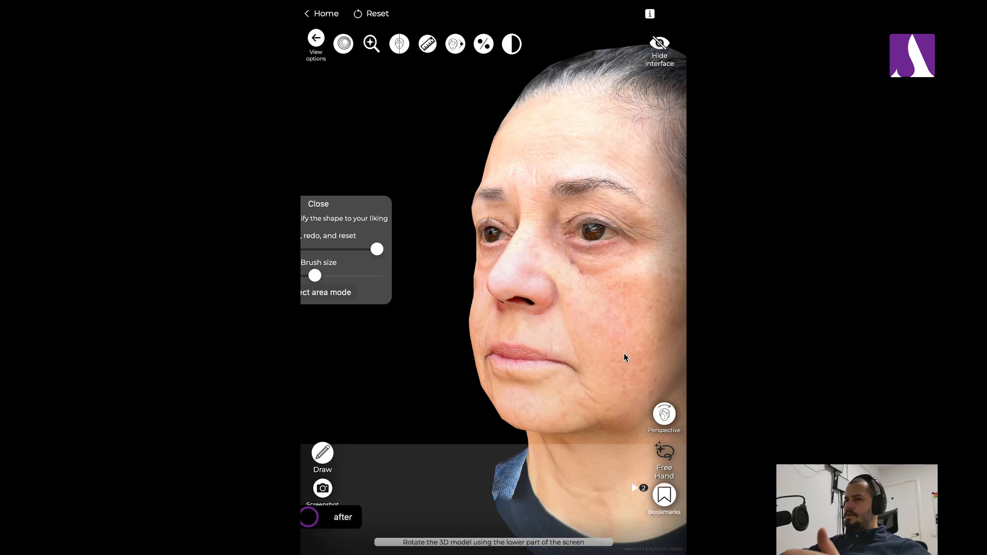
{"action": "mouse_move", "coordinate": [346, 210]}
{"action": "left_mouse_down"}
{"action": "mouse_move", "coordinate": [430, 215]}
{"action": "mouse_move", "coordinate": [416, 219]}
{"action": "mouse_move", "coordinate": [418, 159]}
{"action": "mouse_move", "coordinate": [400, 83]}
{"action": "mouse_move", "coordinate": [429, 83]}
{"action": "left_mouse_up"}
- Switch Free Hand to area mode and outline the model's left cheek from the temple around the under-eye down to the jawline
{"action": "left_click", "coordinate": [384, 305]}
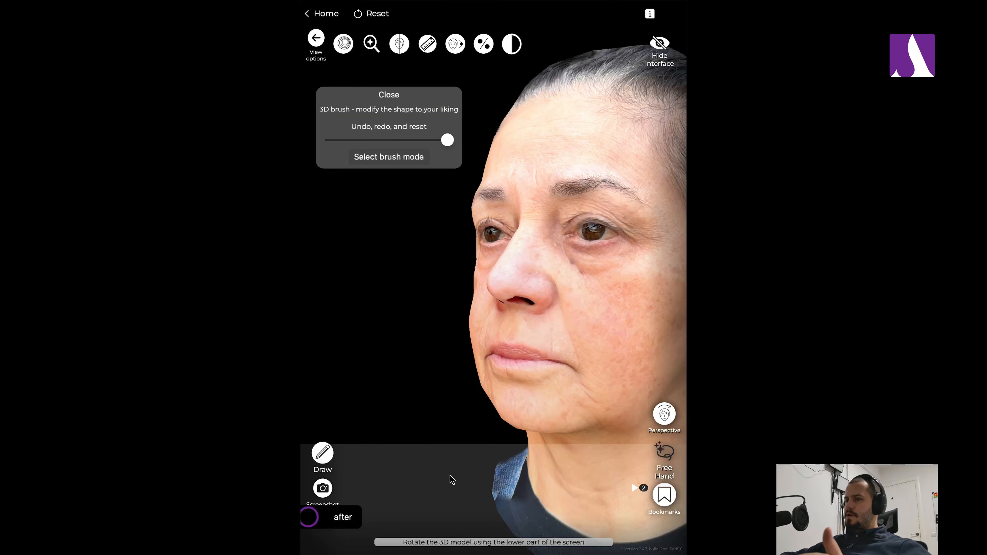
{"action": "left_click_drag", "start_coordinate": [450, 478], "coordinate": [494, 481]}
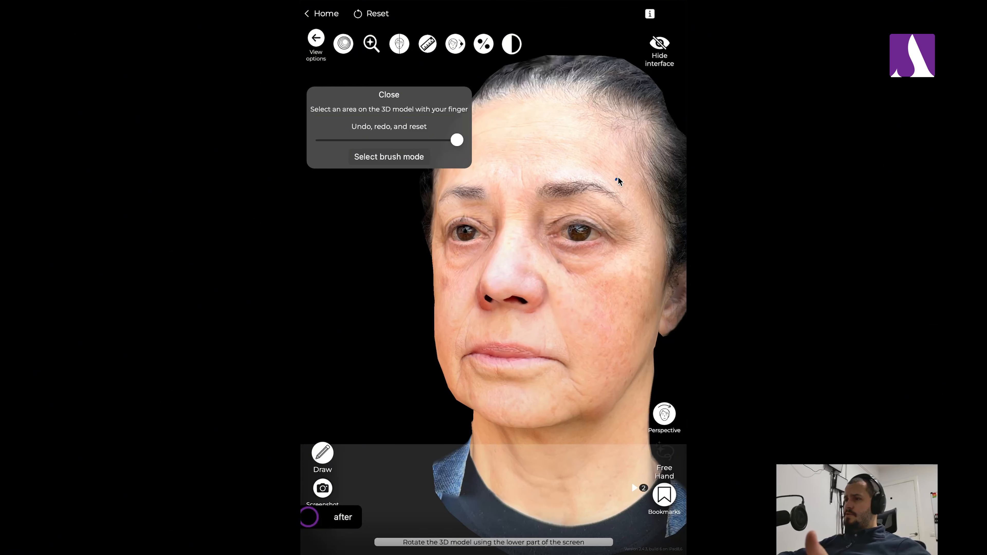
{"action": "mouse_move", "coordinate": [616, 179]}
{"action": "left_mouse_down"}
{"action": "mouse_move", "coordinate": [642, 183]}
{"action": "mouse_move", "coordinate": [663, 235]}
{"action": "left_mouse_up"}
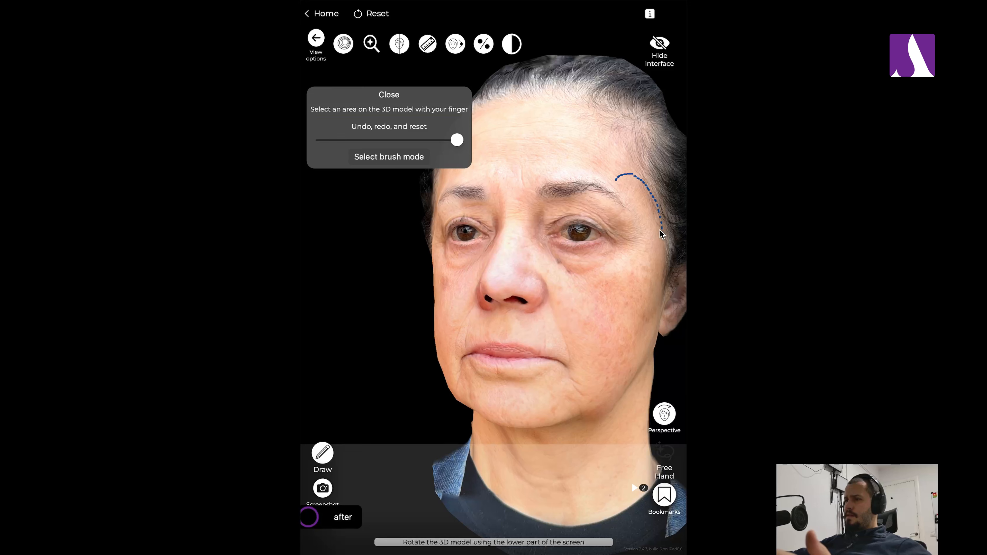
{"action": "mouse_move", "coordinate": [665, 293]}
{"action": "left_mouse_down"}
{"action": "mouse_move", "coordinate": [650, 388]}
{"action": "mouse_move", "coordinate": [584, 424]}
{"action": "mouse_move", "coordinate": [566, 403]}
{"action": "mouse_move", "coordinate": [544, 287]}
{"action": "mouse_move", "coordinate": [633, 249]}
{"action": "mouse_move", "coordinate": [617, 180]}
{"action": "left_mouse_up"}
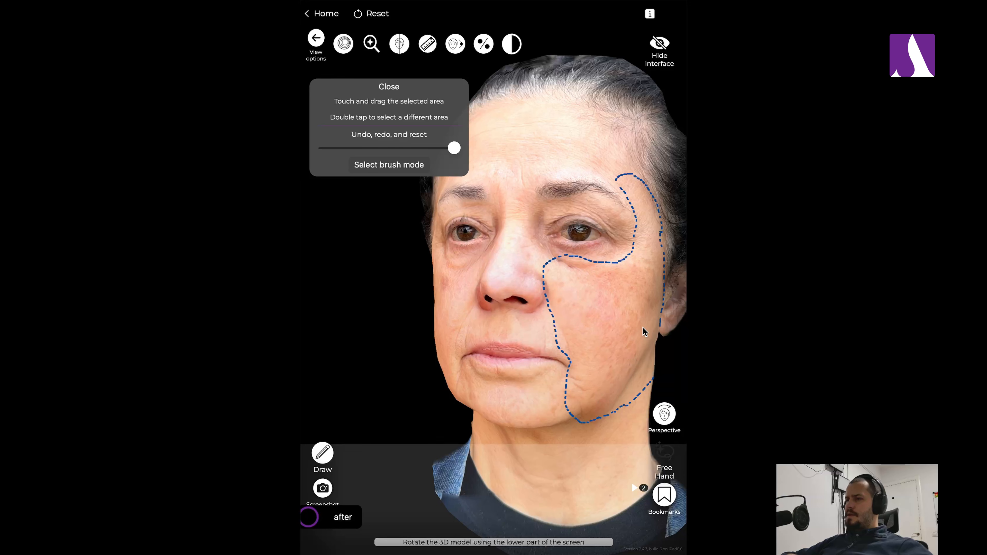
{"action": "mouse_move", "coordinate": [564, 494]}
{"action": "left_mouse_down"}
{"action": "mouse_move", "coordinate": [482, 495]}
{"action": "mouse_move", "coordinate": [580, 489]}
{"action": "left_mouse_up"}
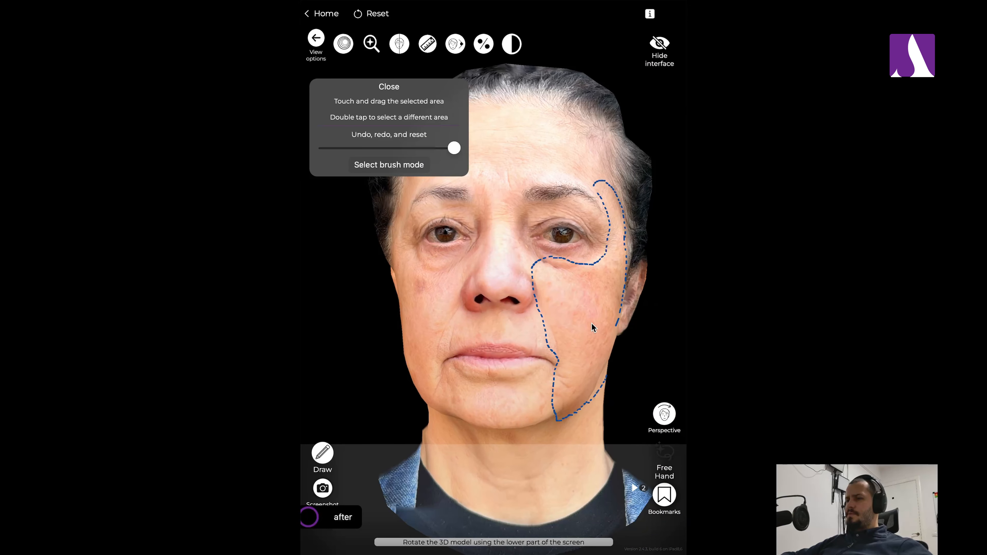
- Replace the large cheek selection with a rounded outline on the left cheek just below the eye
{"action": "double_click", "coordinate": [365, 337]}
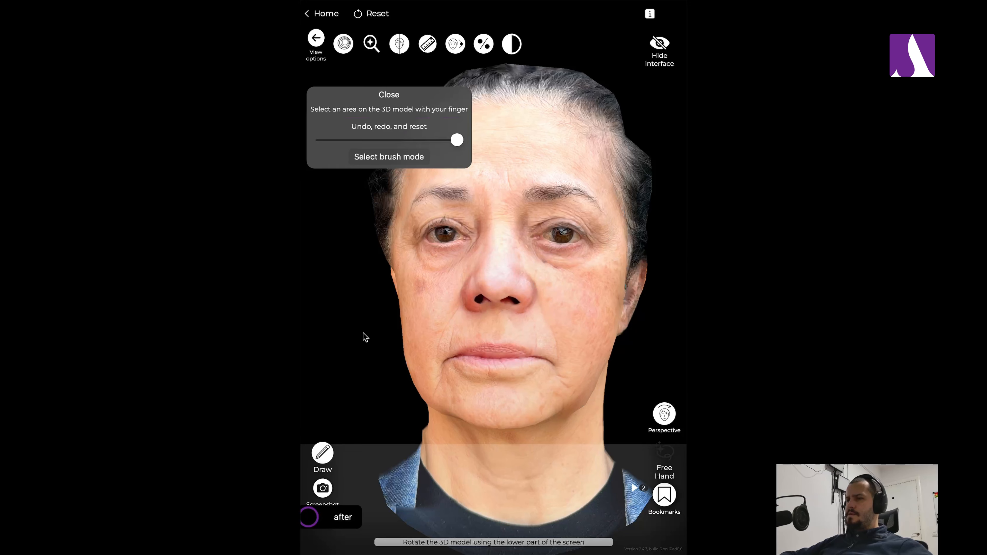
{"action": "left_click_drag", "start_coordinate": [555, 473], "coordinate": [518, 470]}
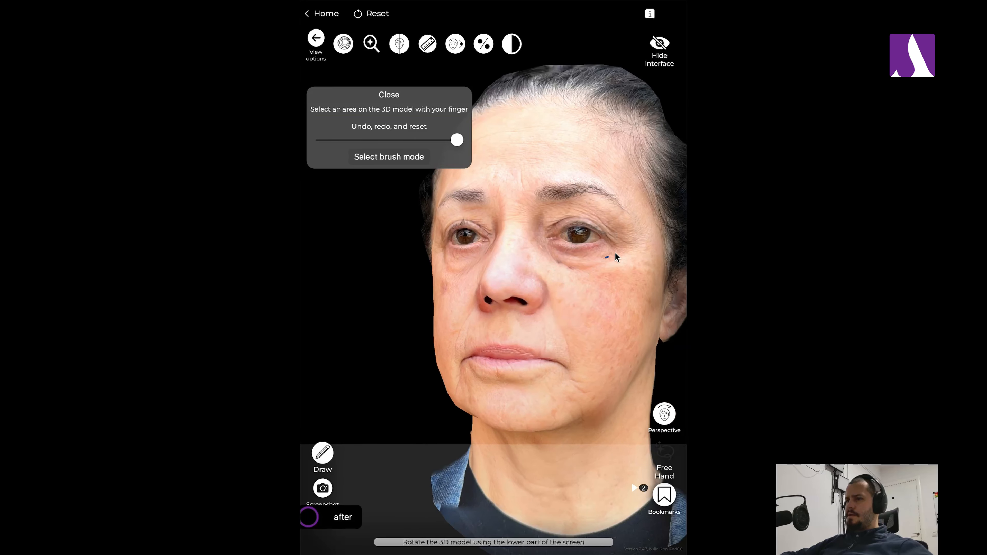
{"action": "mouse_move", "coordinate": [617, 256]}
{"action": "left_mouse_down"}
{"action": "mouse_move", "coordinate": [665, 289]}
{"action": "mouse_move", "coordinate": [595, 347]}
{"action": "mouse_move", "coordinate": [569, 270]}
{"action": "mouse_move", "coordinate": [637, 257]}
{"action": "left_mouse_up"}
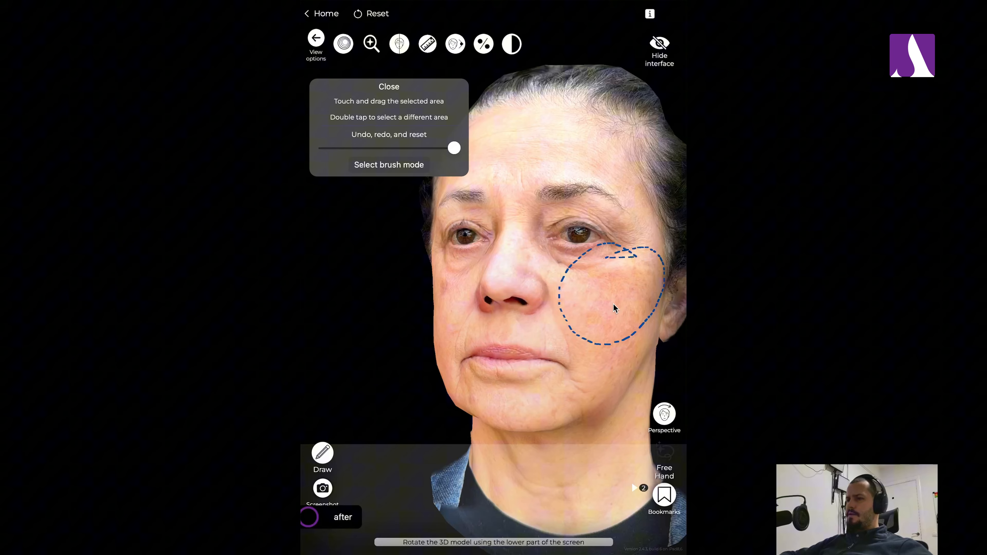
- Replace the cheek selection with an outline around the left temple, then return to brush mode and close Free Hand
{"action": "double_click", "coordinate": [639, 224]}
{"action": "mouse_move", "coordinate": [619, 197]}
{"action": "left_mouse_down"}
{"action": "mouse_move", "coordinate": [626, 257]}
{"action": "mouse_move", "coordinate": [678, 244]}
{"action": "mouse_move", "coordinate": [621, 199]}
{"action": "left_mouse_up"}
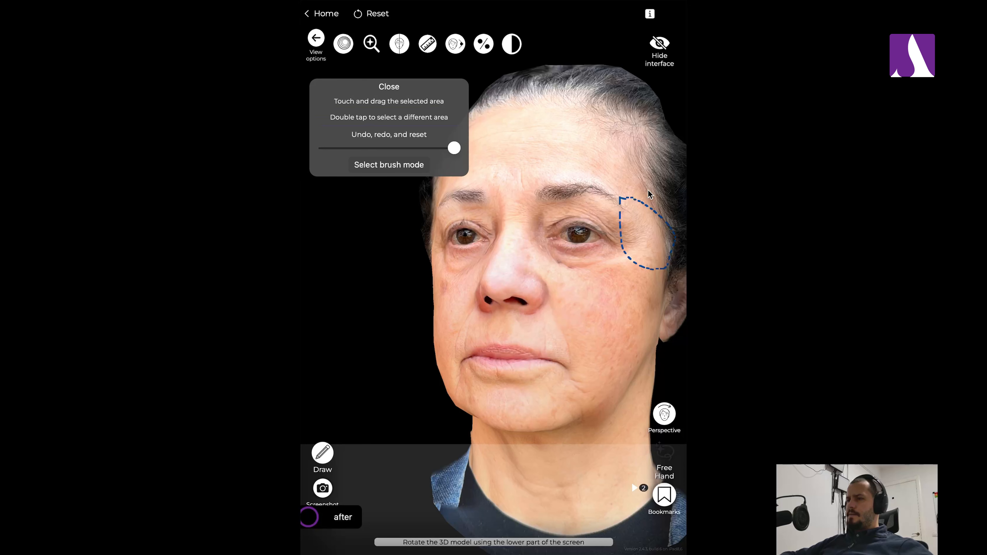
{"action": "double_click", "coordinate": [391, 252]}
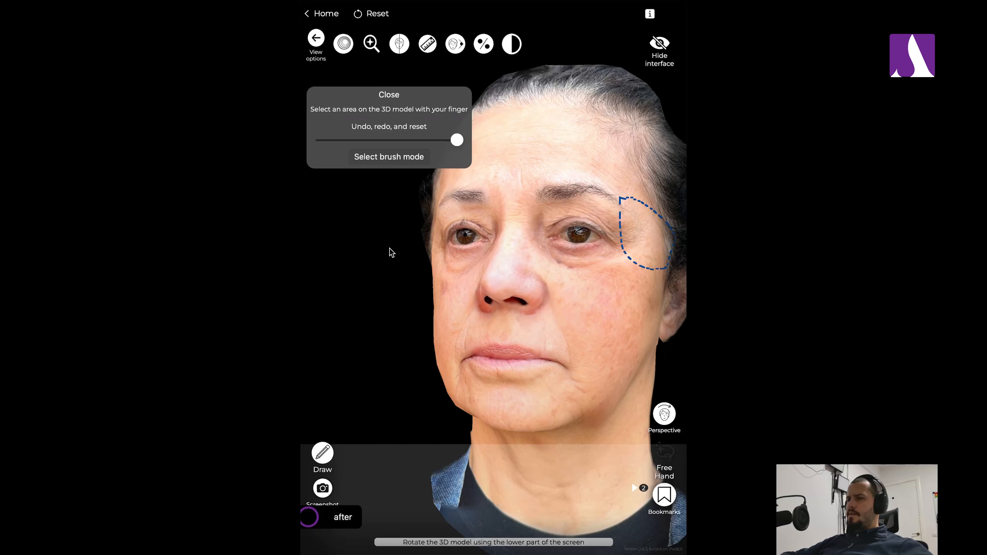
{"action": "left_click", "coordinate": [398, 158]}
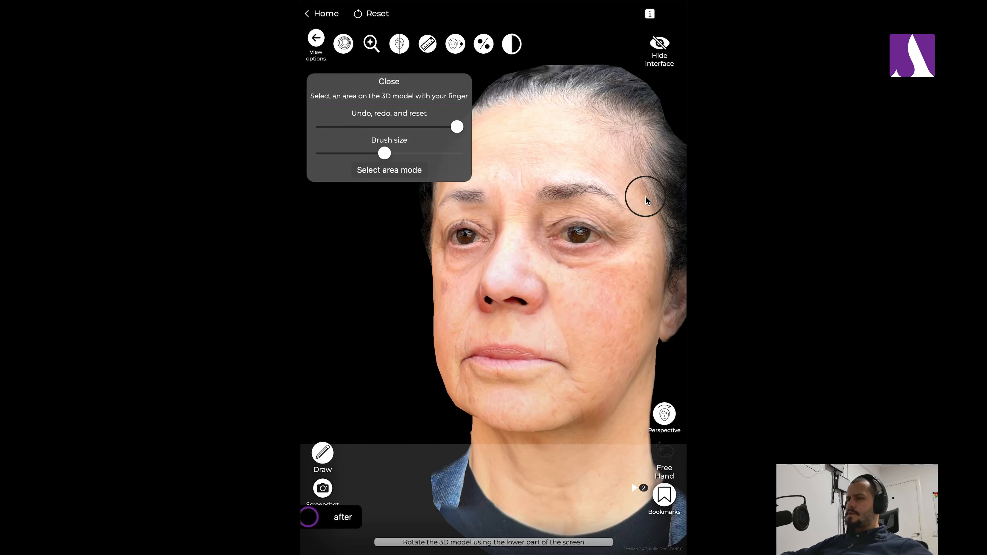
{"action": "left_click", "coordinate": [387, 83]}
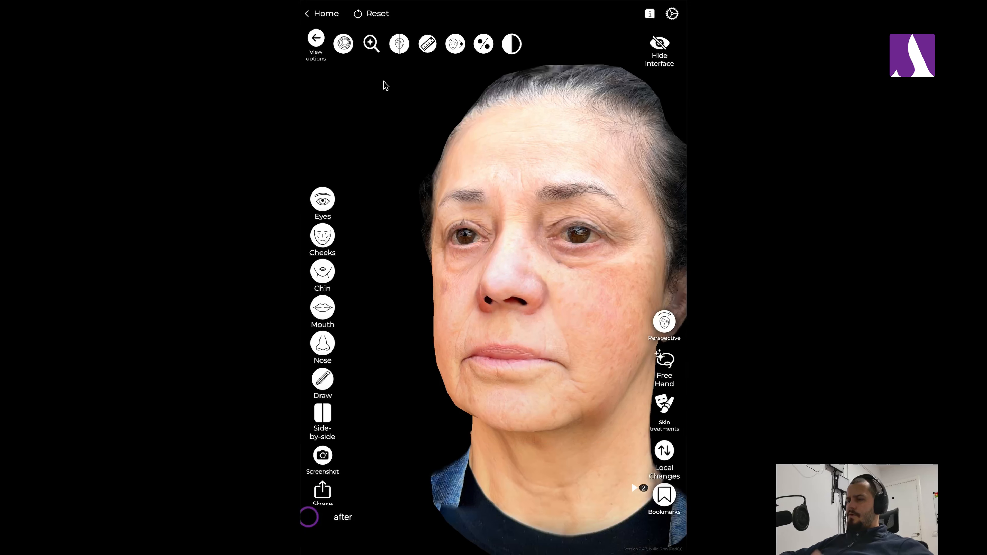
- Open the Skin treatments tool to view its Manual Brush Tool options, then close it
{"action": "left_click_drag", "start_coordinate": [475, 348], "coordinate": [544, 404]}
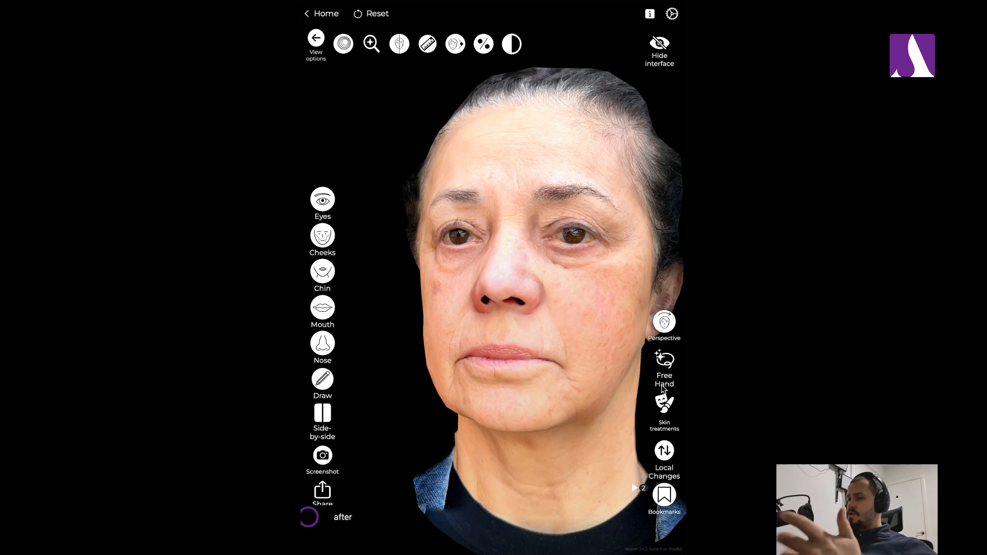
{"action": "left_click", "coordinate": [664, 407]}
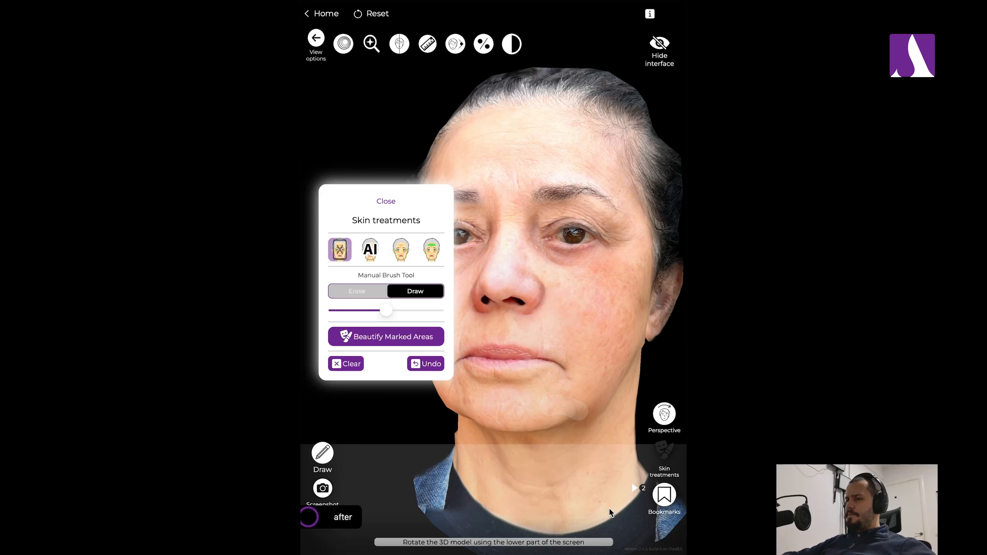
{"action": "left_click", "coordinate": [385, 202]}
{"action": "left_click_drag", "start_coordinate": [551, 487], "coordinate": [587, 495]}
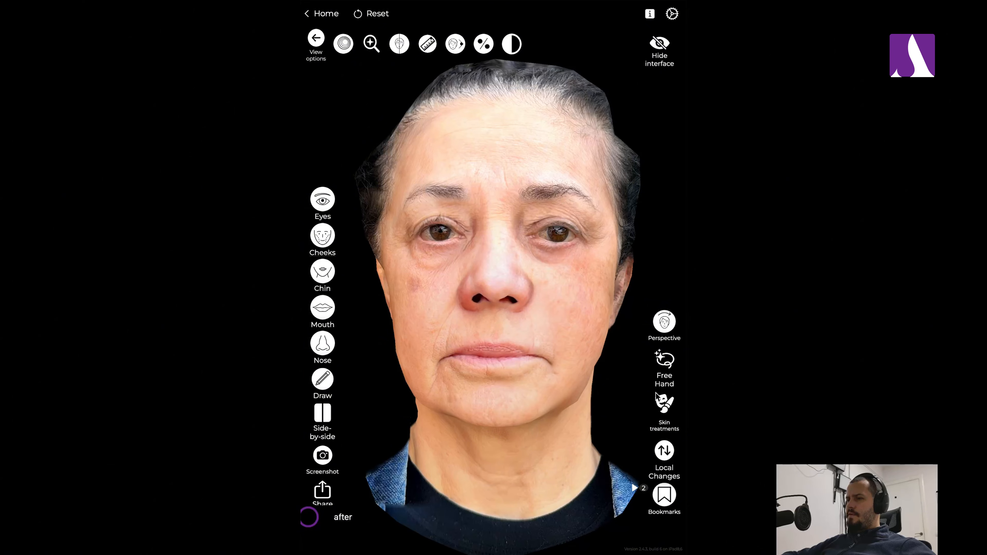
- Compare the before and after versions of the face using the comparison slider
{"action": "left_click", "coordinate": [310, 519]}
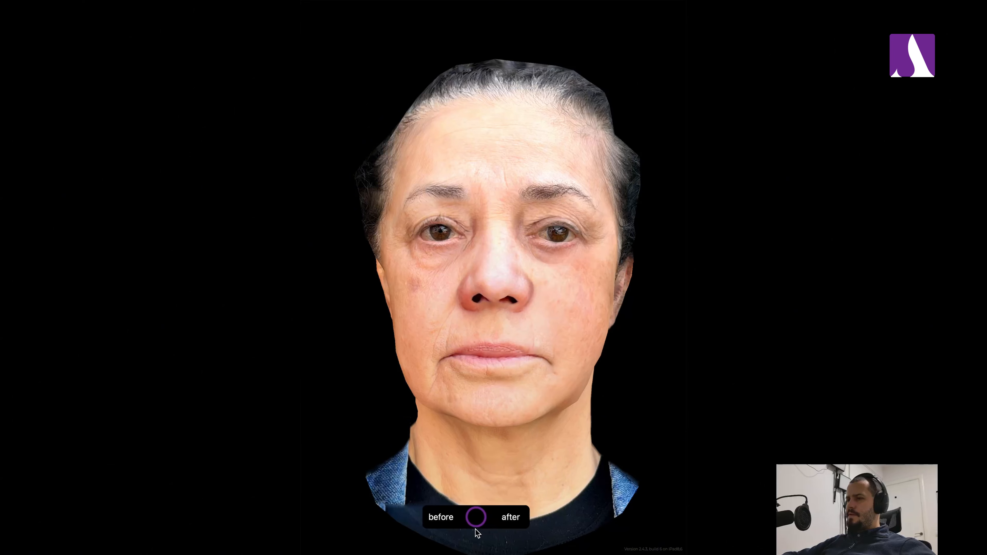
{"action": "left_click_drag", "start_coordinate": [474, 529], "coordinate": [518, 511]}
{"action": "left_click_drag", "start_coordinate": [473, 506], "coordinate": [411, 510]}
{"action": "mouse_move", "coordinate": [499, 427]}
{"action": "left_mouse_down"}
{"action": "mouse_move", "coordinate": [429, 425]}
{"action": "mouse_move", "coordinate": [494, 409]}
{"action": "left_mouse_up"}
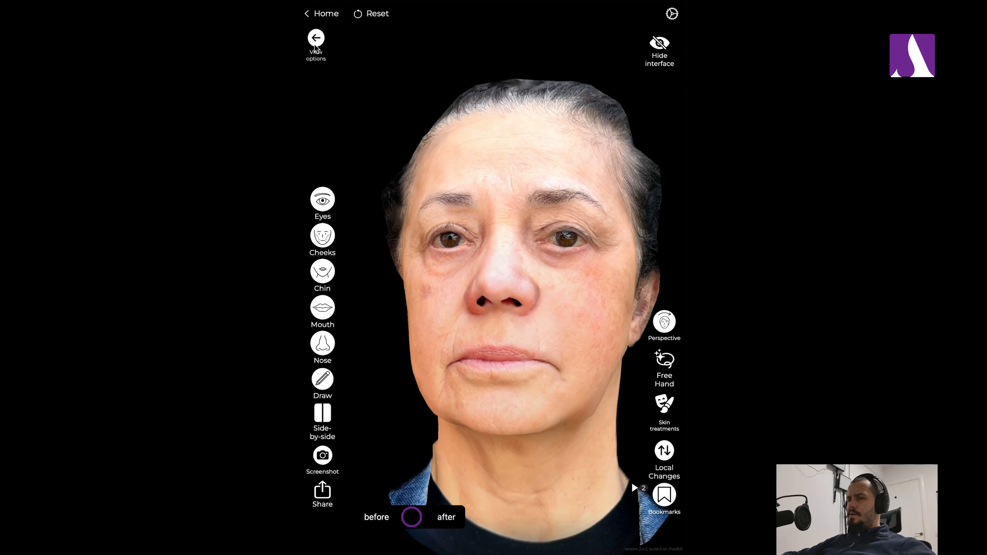
- Reset all modifications made to the face model
{"action": "left_click", "coordinate": [377, 14]}
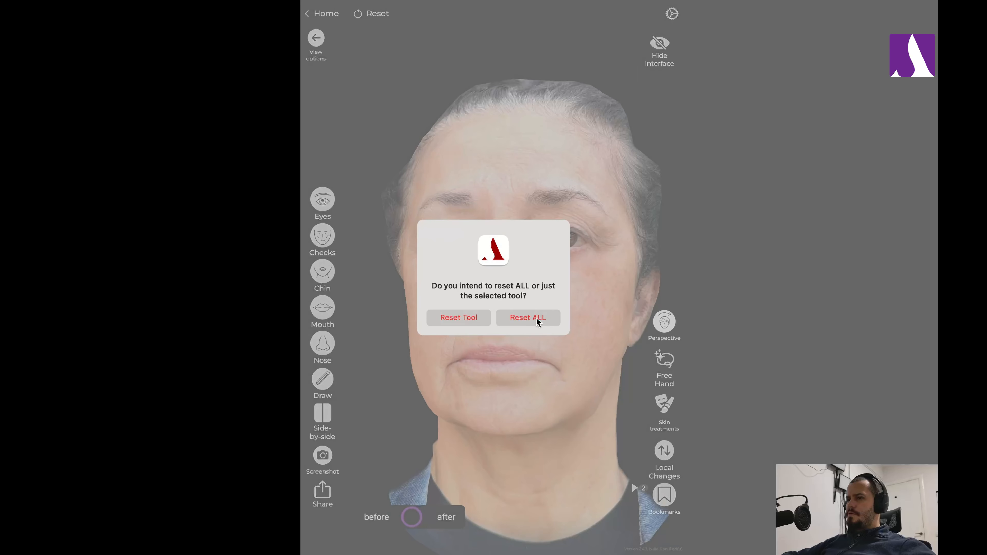
{"action": "left_click", "coordinate": [536, 318]}
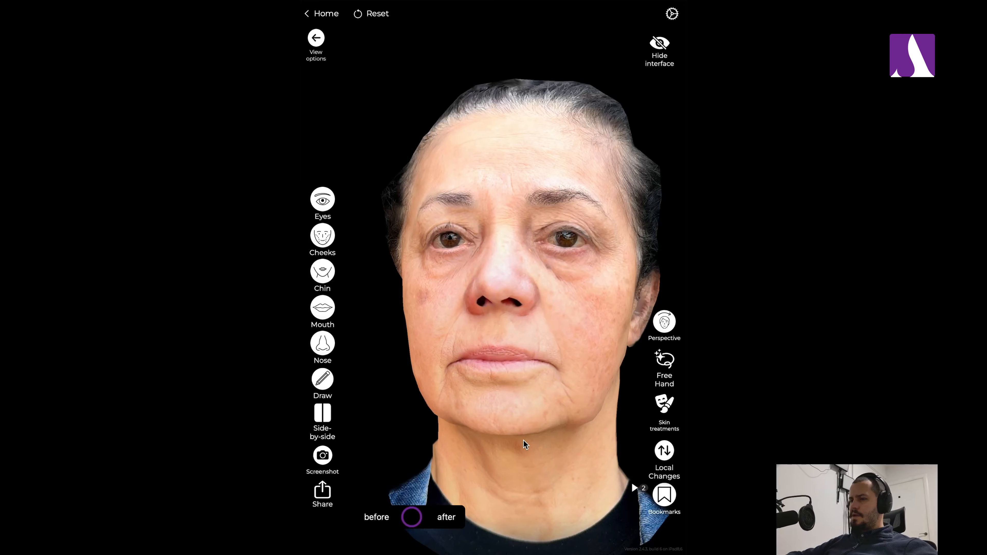
- Reopen Free Hand in area mode and outline the model's left cheek from the temple and under-eye down to the jawline
{"action": "mouse_move", "coordinate": [525, 445]}
{"action": "left_mouse_down"}
{"action": "mouse_move", "coordinate": [431, 447]}
{"action": "mouse_move", "coordinate": [532, 460]}
{"action": "left_mouse_up"}
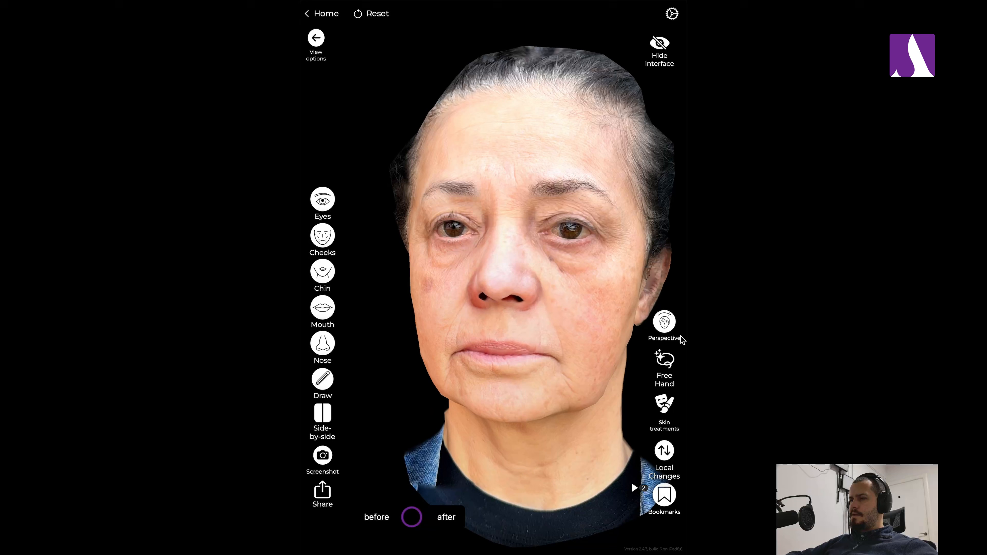
{"action": "left_click", "coordinate": [664, 361]}
{"action": "left_click", "coordinate": [388, 171]}
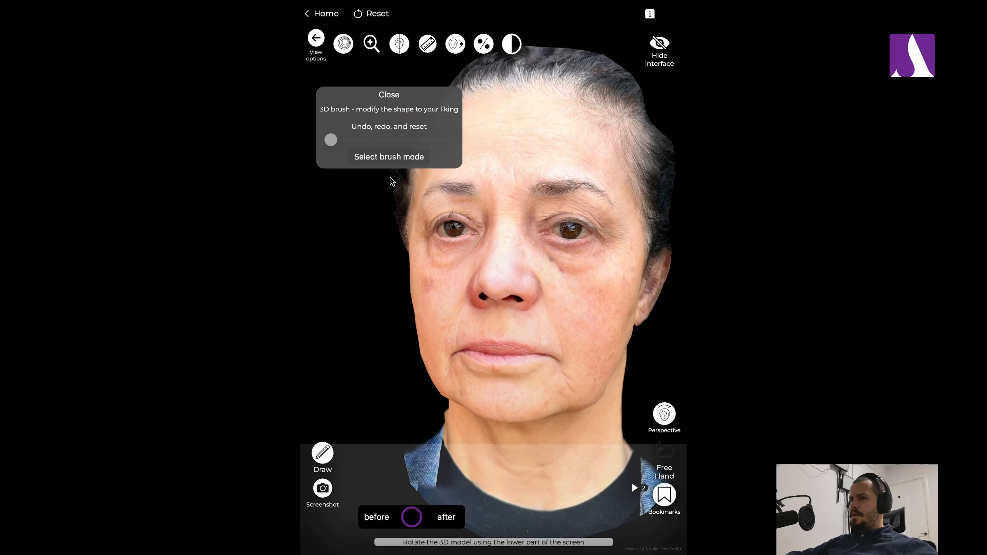
{"action": "mouse_move", "coordinate": [571, 259]}
{"action": "left_mouse_down"}
{"action": "mouse_move", "coordinate": [616, 258]}
{"action": "mouse_move", "coordinate": [624, 216]}
{"action": "mouse_move", "coordinate": [636, 207]}
{"action": "left_mouse_up"}
{"action": "mouse_move", "coordinate": [632, 321]}
{"action": "left_mouse_down"}
{"action": "mouse_move", "coordinate": [612, 416]}
{"action": "mouse_move", "coordinate": [560, 410]}
{"action": "mouse_move", "coordinate": [549, 314]}
{"action": "mouse_move", "coordinate": [569, 265]}
{"action": "mouse_move", "coordinate": [591, 266]}
{"action": "left_mouse_up"}
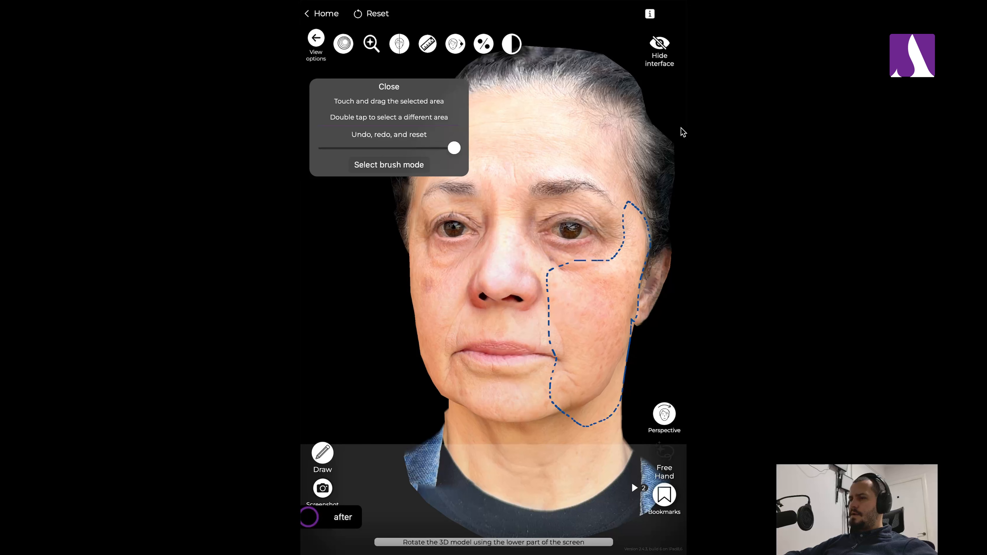
- Start a new area selection, outline the model's right cheek from the temple and under-eye down to the jawline, and pull it upward
{"action": "left_click_drag", "start_coordinate": [431, 482], "coordinate": [506, 466]}
{"action": "double_click", "coordinate": [506, 467]}
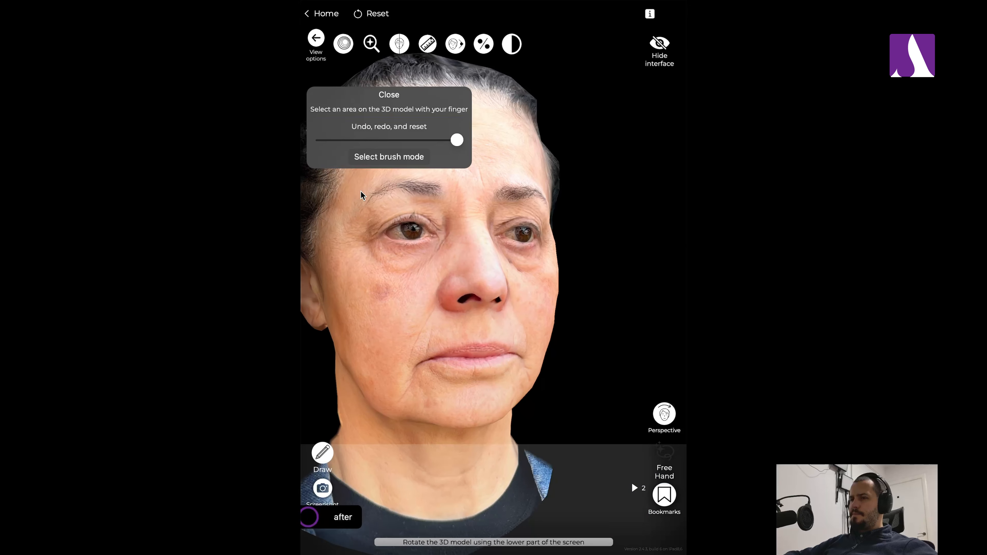
{"action": "mouse_move", "coordinate": [361, 204]}
{"action": "left_mouse_down"}
{"action": "mouse_move", "coordinate": [364, 251]}
{"action": "mouse_move", "coordinate": [417, 275]}
{"action": "left_mouse_up"}
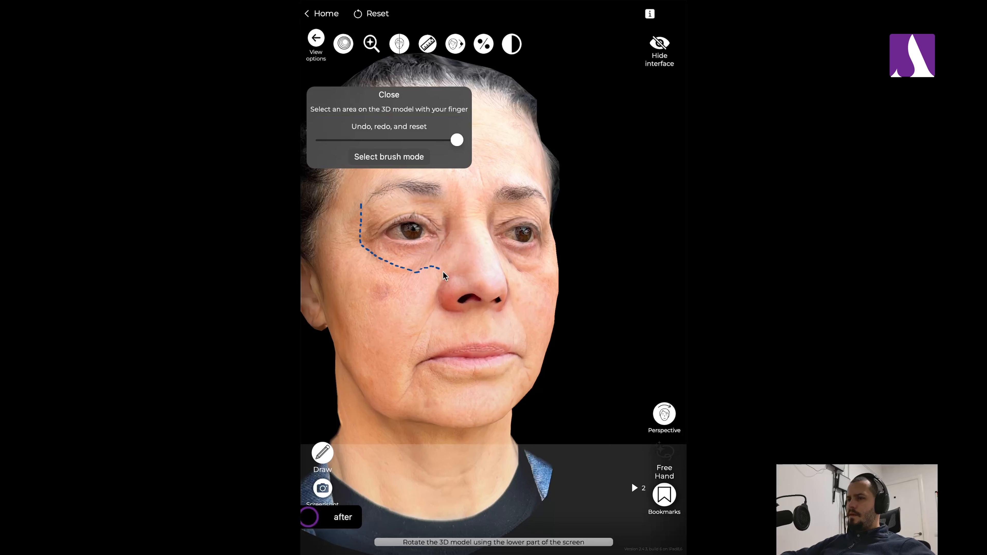
{"action": "mouse_move", "coordinate": [422, 341]}
{"action": "left_mouse_down"}
{"action": "mouse_move", "coordinate": [410, 427]}
{"action": "mouse_move", "coordinate": [373, 426]}
{"action": "mouse_move", "coordinate": [344, 404]}
{"action": "mouse_move", "coordinate": [333, 354]}
{"action": "left_mouse_up"}
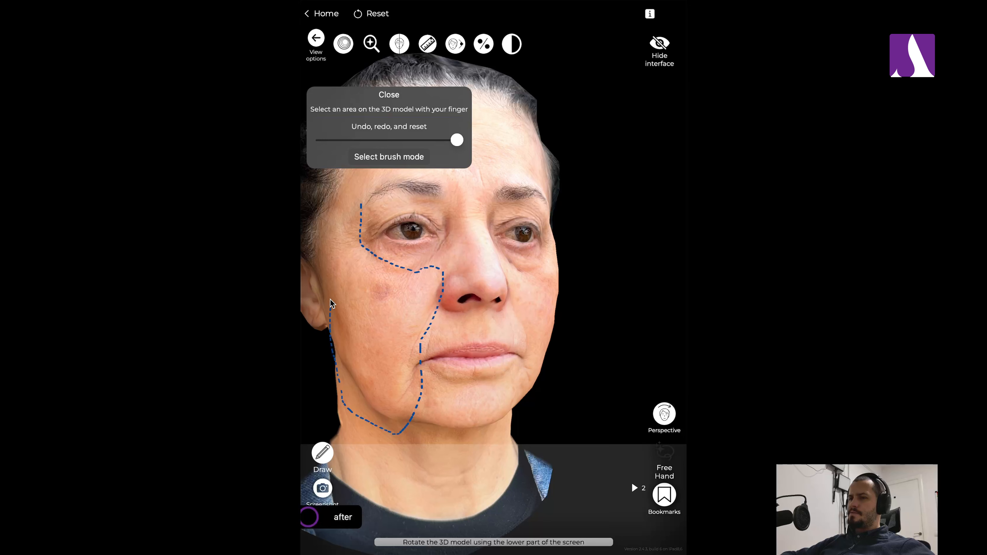
{"action": "mouse_move", "coordinate": [322, 259]}
{"action": "left_mouse_down"}
{"action": "mouse_move", "coordinate": [352, 190]}
{"action": "mouse_move", "coordinate": [363, 214]}
{"action": "left_mouse_up"}
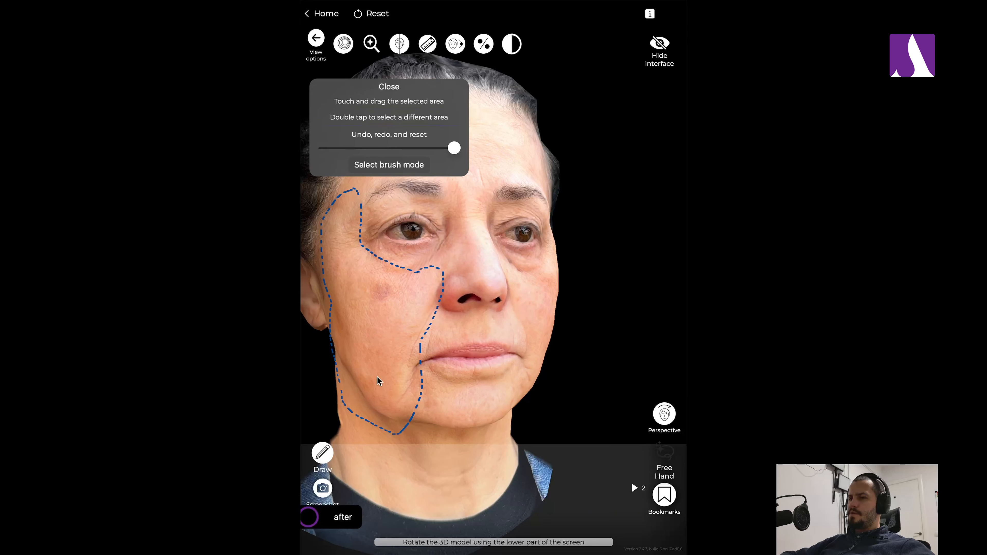
{"action": "left_click_drag", "start_coordinate": [359, 281], "coordinate": [321, 111]}
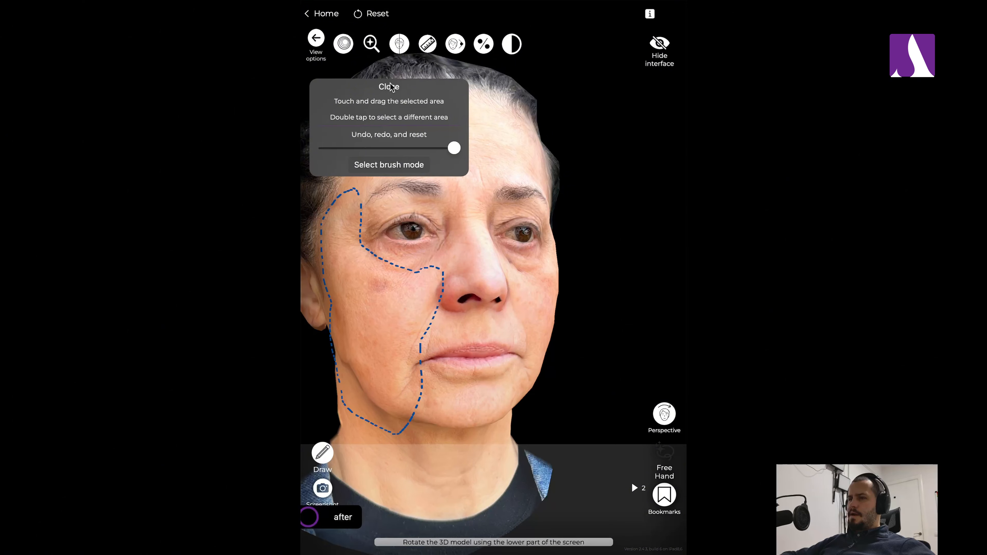
- Switch Free Hand to brush mode at the right jowl, turn the face to the front, and close the tool
{"action": "left_click", "coordinate": [408, 167]}
{"action": "left_click_drag", "start_coordinate": [435, 437], "coordinate": [469, 478]}
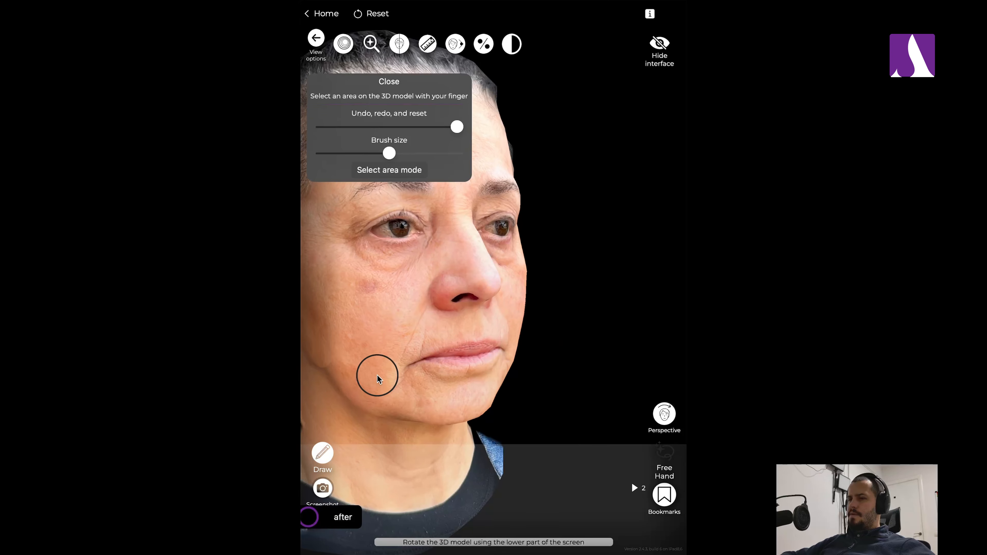
{"action": "left_click_drag", "start_coordinate": [437, 496], "coordinate": [405, 487]}
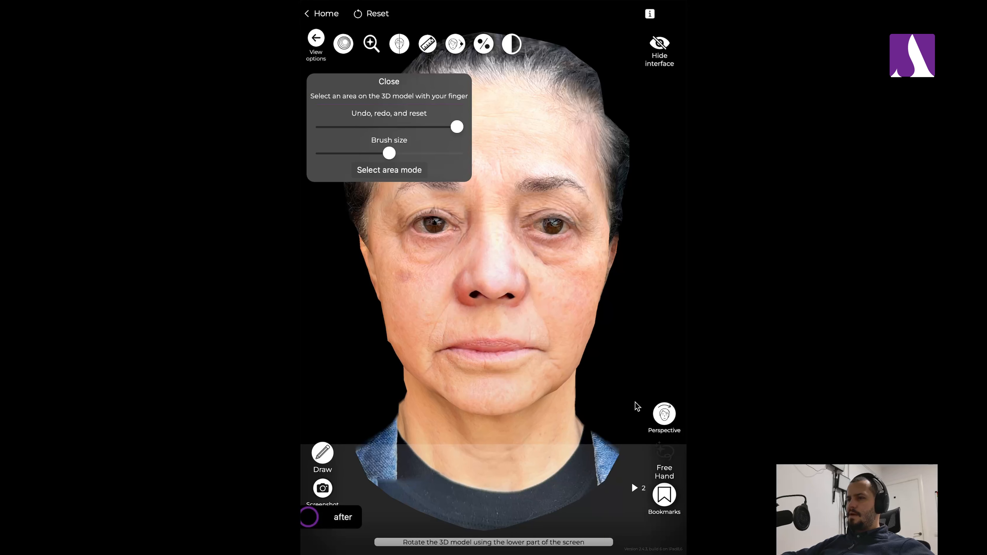
{"action": "left_click", "coordinate": [388, 81]}
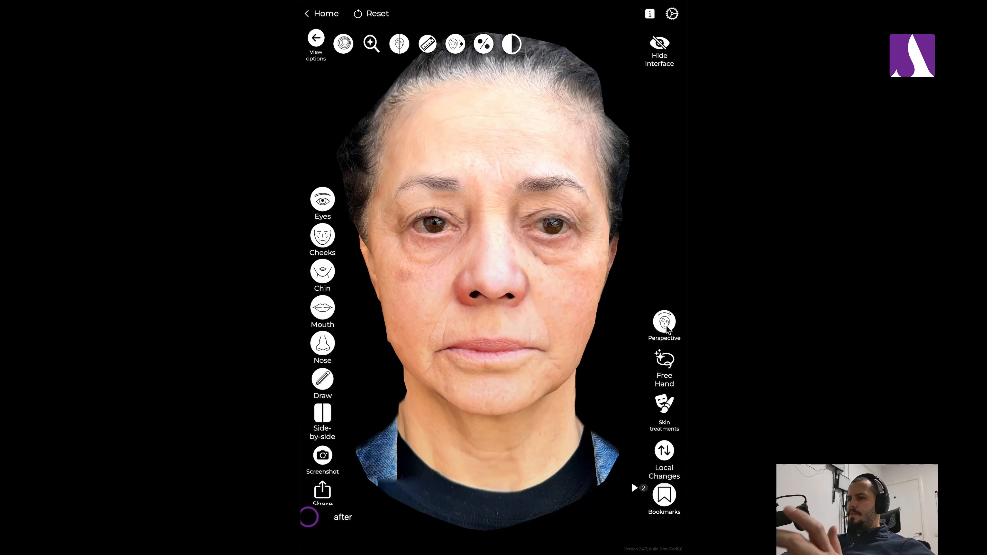
- In Skin treatments, brush over the under-eye areas, nasolabial folds and mouth corners, and beautify the marked areas
{"action": "left_click", "coordinate": [667, 403]}
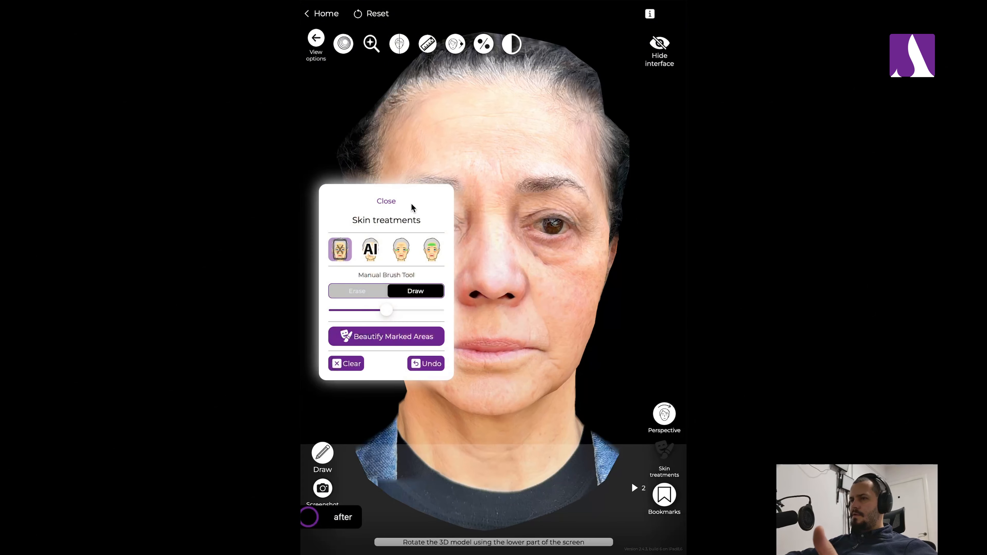
{"action": "left_click_drag", "start_coordinate": [412, 203], "coordinate": [572, 51]}
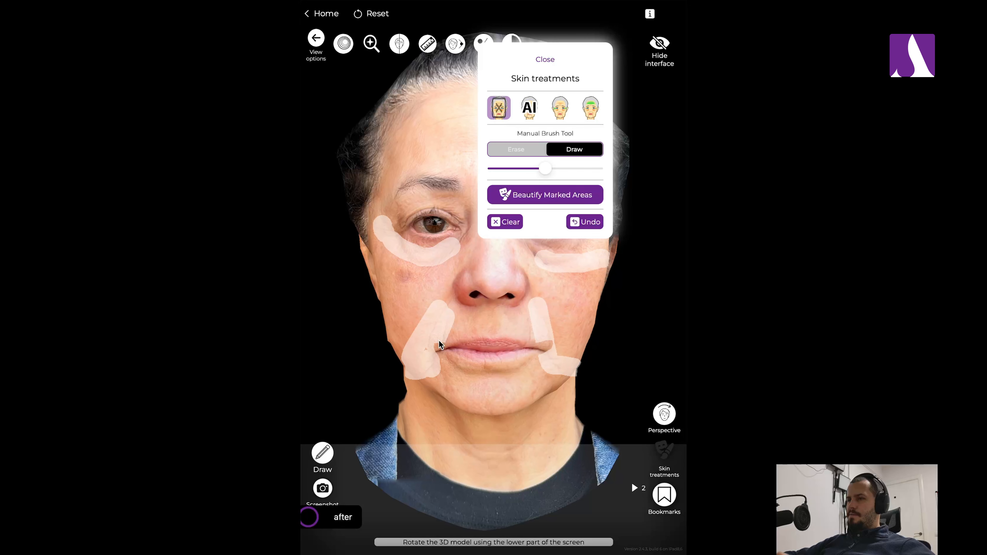
{"action": "left_click", "coordinate": [560, 199]}
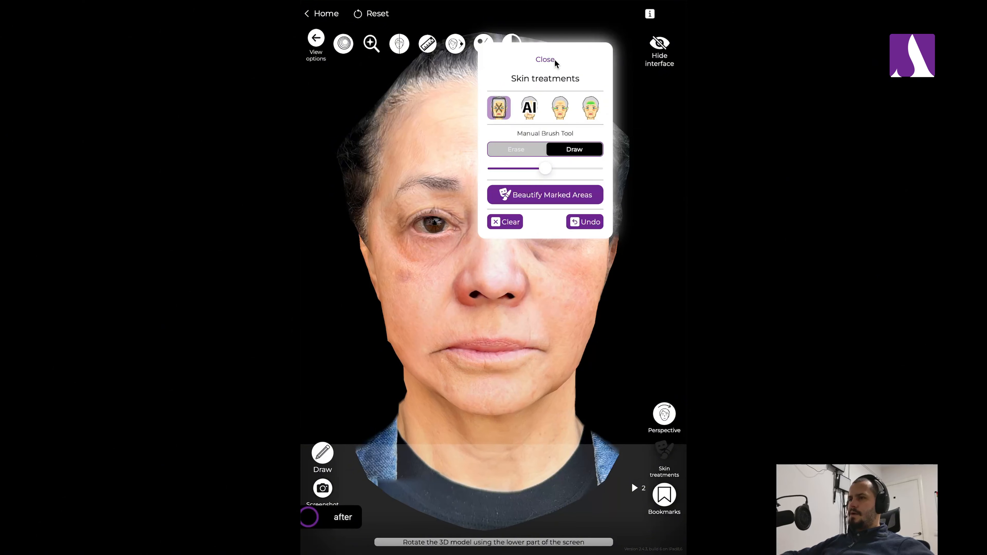
- Mark both cheeks beside the nose and mouth with the preset treatment area, beautify them, and close Skin treatments
{"action": "left_click_drag", "start_coordinate": [555, 59], "coordinate": [593, 209]}
{"action": "scroll", "coordinate": [609, 238], "scroll_direction": "right", "scroll_amount": 3}
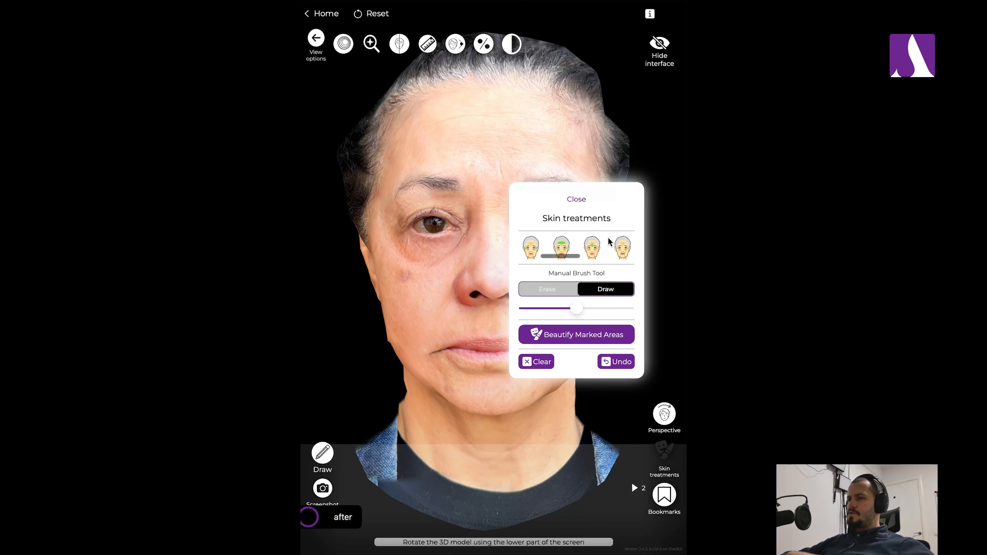
{"action": "scroll", "coordinate": [611, 245], "scroll_direction": "right", "scroll_amount": 5}
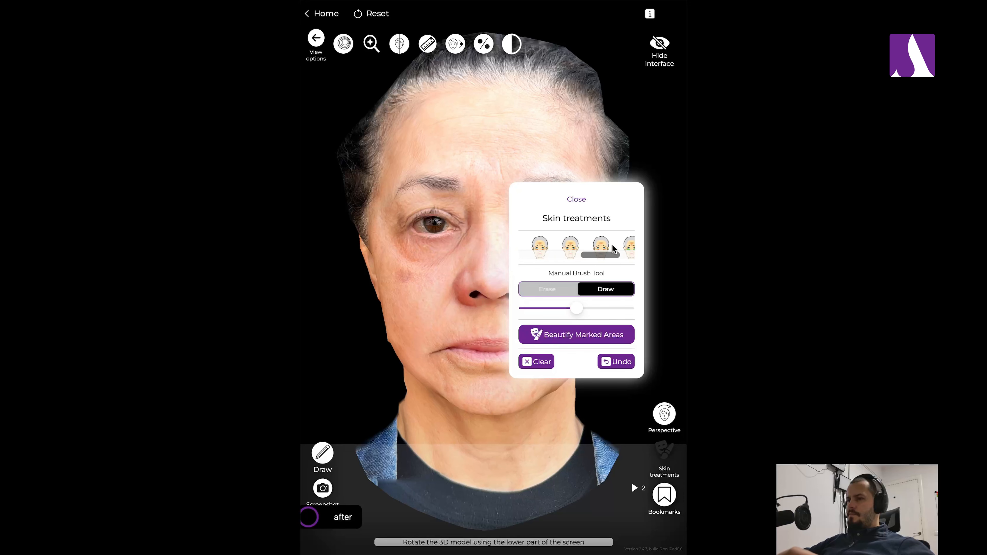
{"action": "left_click", "coordinate": [602, 246]}
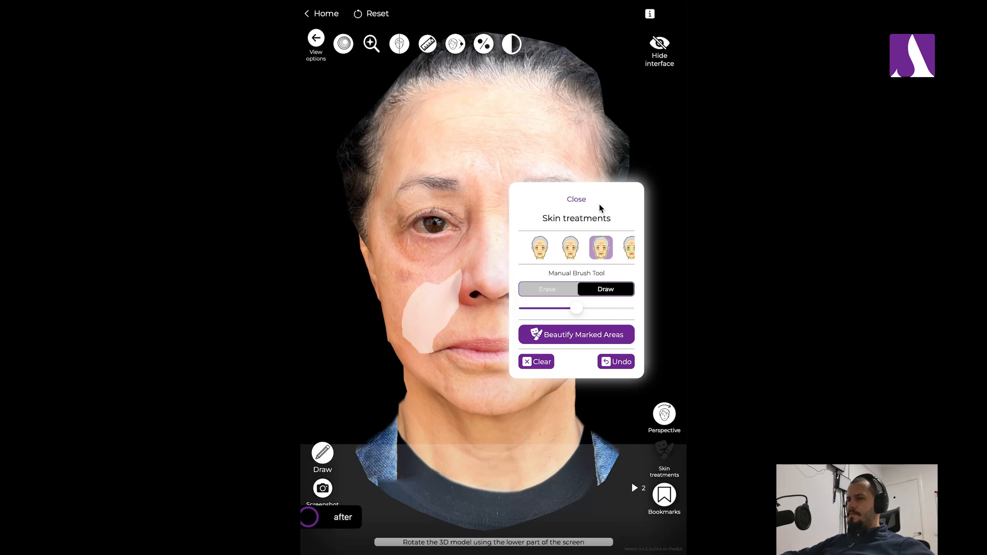
{"action": "left_click_drag", "start_coordinate": [600, 206], "coordinate": [459, 68]}
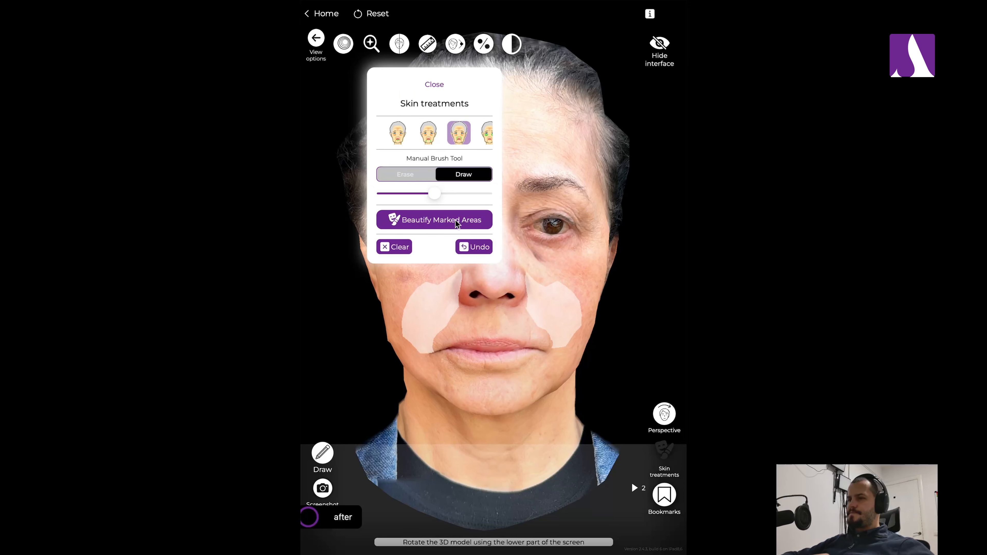
{"action": "left_click", "coordinate": [426, 221]}
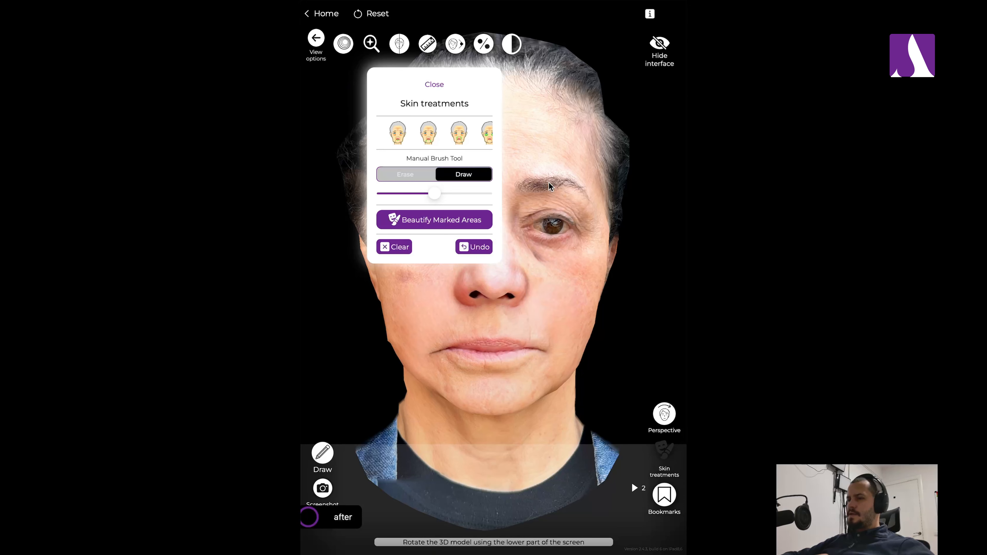
{"action": "left_click", "coordinate": [434, 85]}
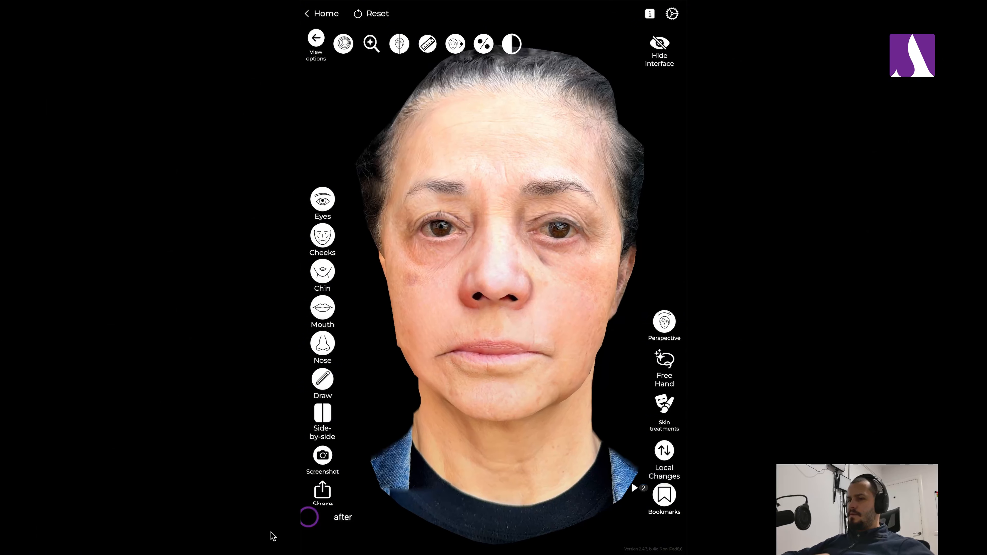
- Compare the treated face with the original using the before/after slider, viewing the left cheek from an angle
{"action": "left_click_drag", "start_coordinate": [314, 519], "coordinate": [388, 525]}
{"action": "left_click_drag", "start_coordinate": [512, 434], "coordinate": [454, 442]}
{"action": "left_click_drag", "start_coordinate": [635, 381], "coordinate": [608, 351]}
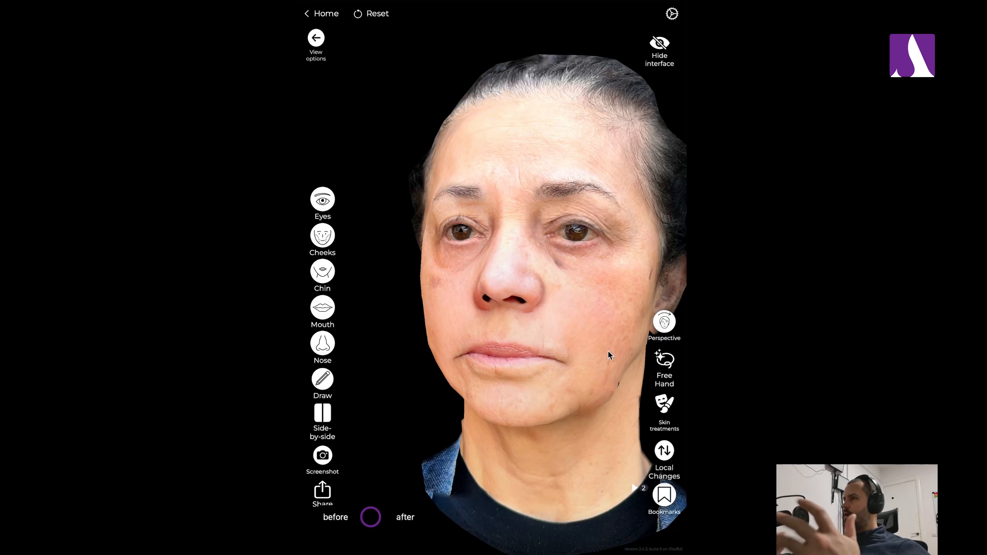
- Display the changes as direction arrows on the face and examine them on both cheeks from another angle
{"action": "left_click", "coordinate": [320, 40]}
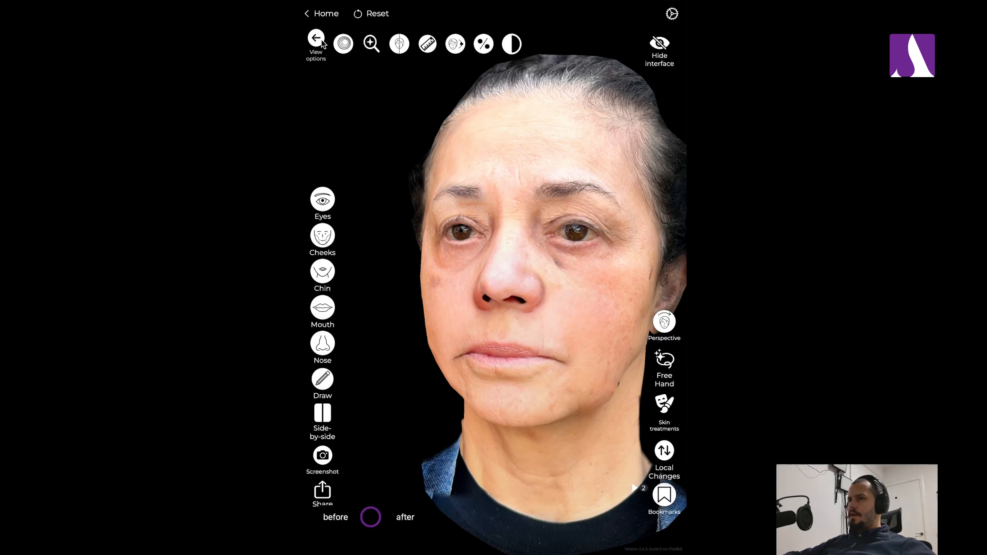
{"action": "left_click", "coordinate": [344, 49]}
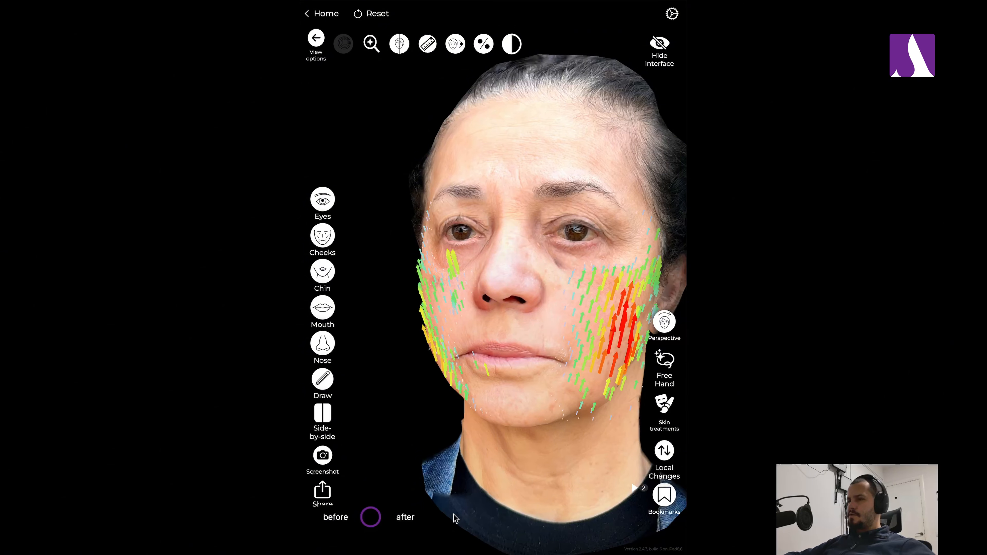
{"action": "mouse_move", "coordinate": [453, 514]}
{"action": "left_mouse_down"}
{"action": "mouse_move", "coordinate": [551, 522]}
{"action": "mouse_move", "coordinate": [540, 530]}
{"action": "mouse_move", "coordinate": [465, 512]}
{"action": "mouse_move", "coordinate": [457, 495]}
{"action": "left_mouse_up"}
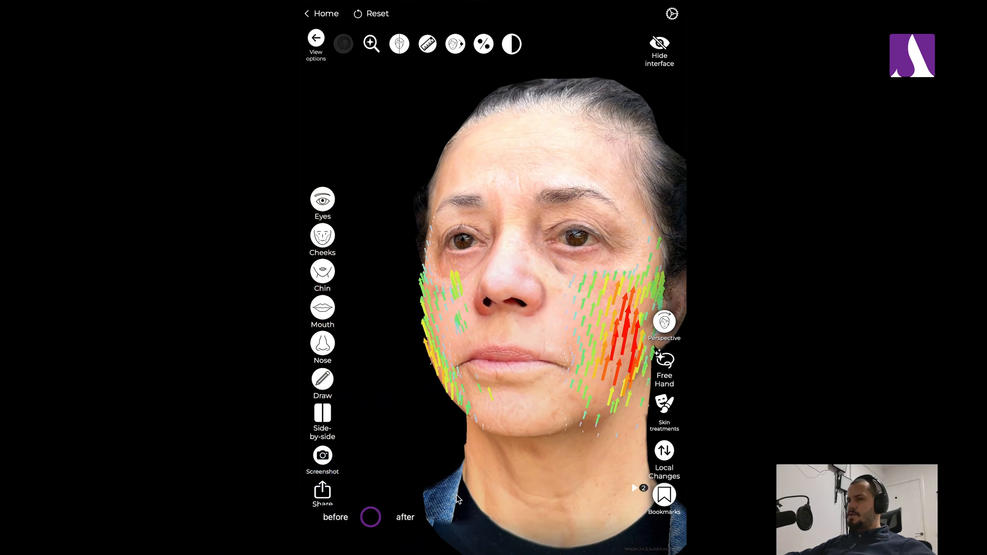
- Switch the change display to the millimetre colour map and inspect the cheeks and jaw from the side and front
{"action": "left_click", "coordinate": [338, 47]}
{"action": "left_click_drag", "start_coordinate": [479, 506], "coordinate": [465, 544]}
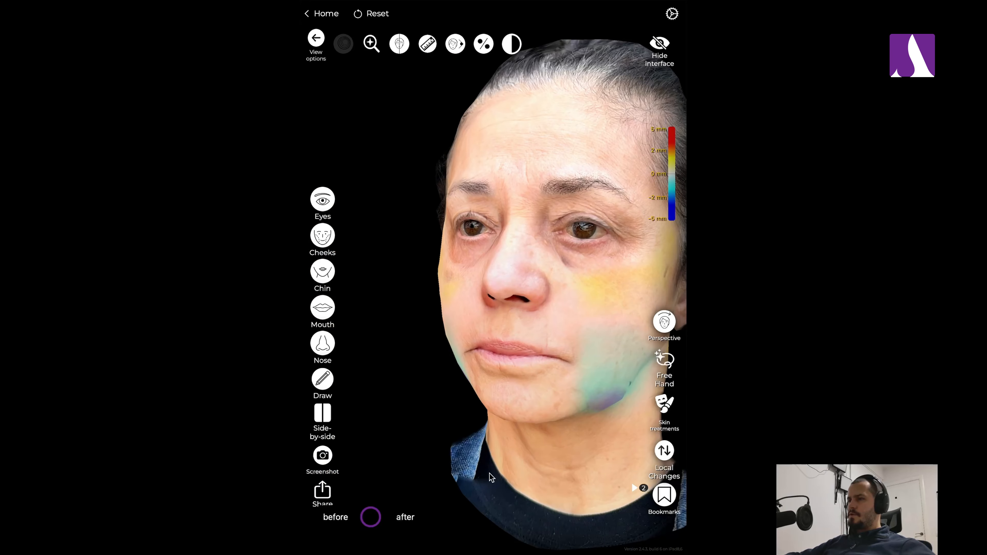
{"action": "left_click_drag", "start_coordinate": [489, 472], "coordinate": [531, 472]}
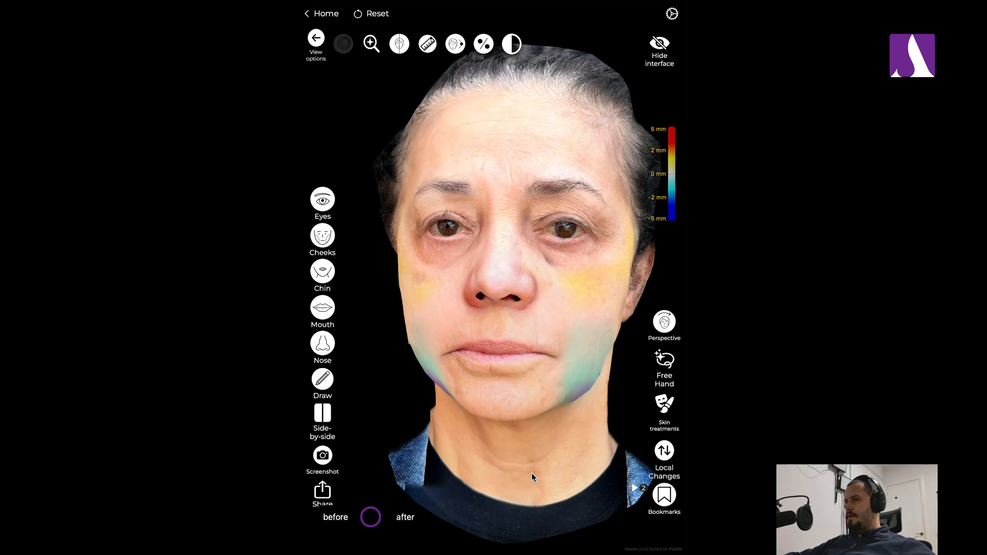